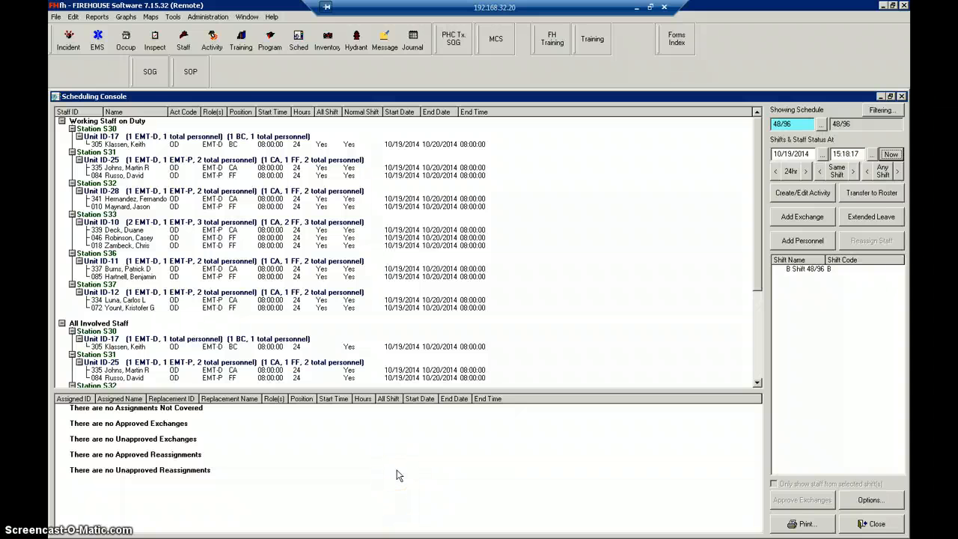
# - Open a personnel exchange for the captain on Station S32's Unit ID-28 and mark that no covering staff is necessary
pyautogui.doubleClick(184, 199)
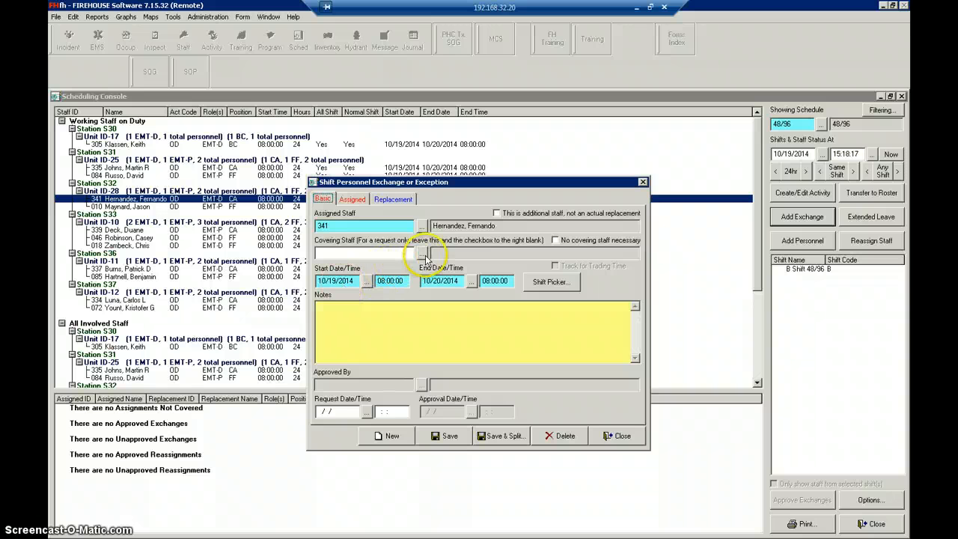
pyautogui.click(556, 240)
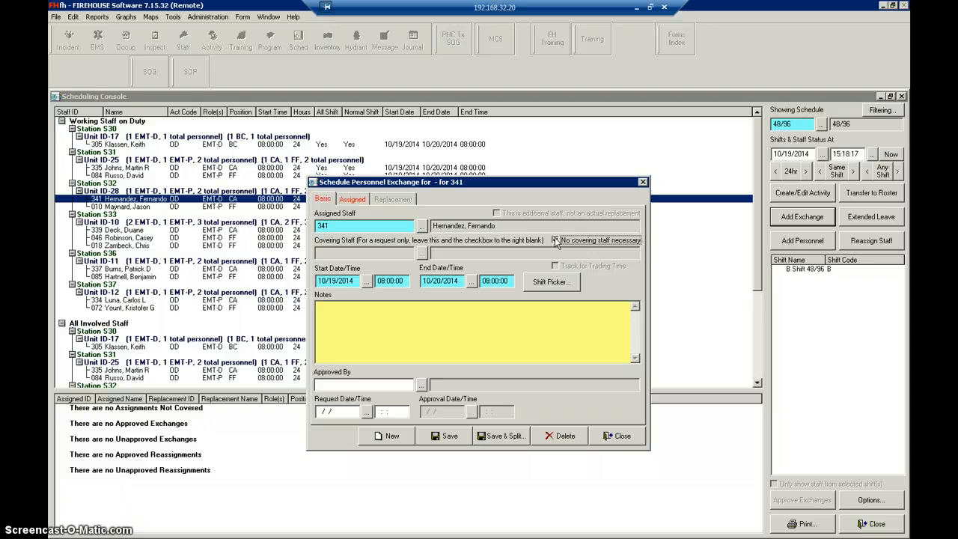
pyautogui.click(555, 240)
# - Enter the note "SL for 24 hrs." in the exchange and add a user date/time stamp below it
pyautogui.click(446, 312)
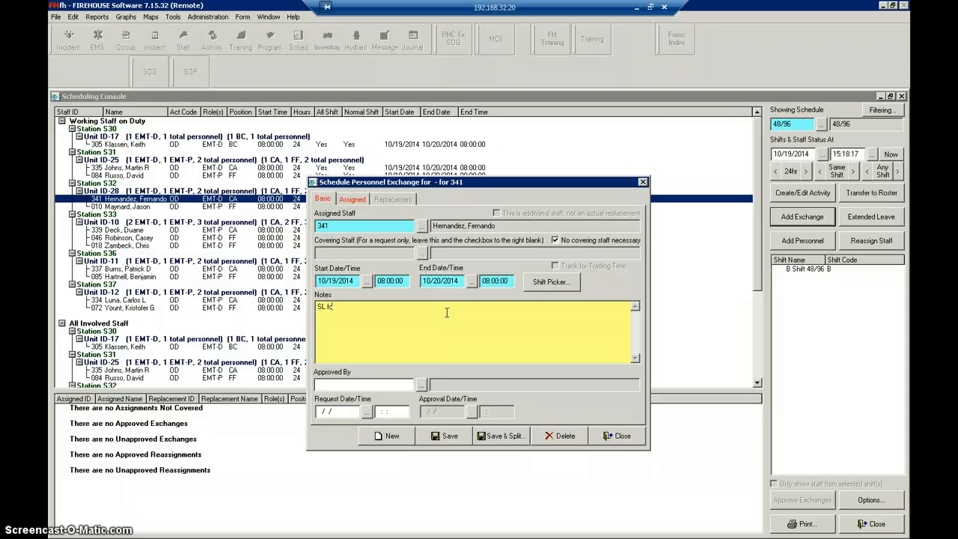
pyautogui.write('SL for 24 hrs')
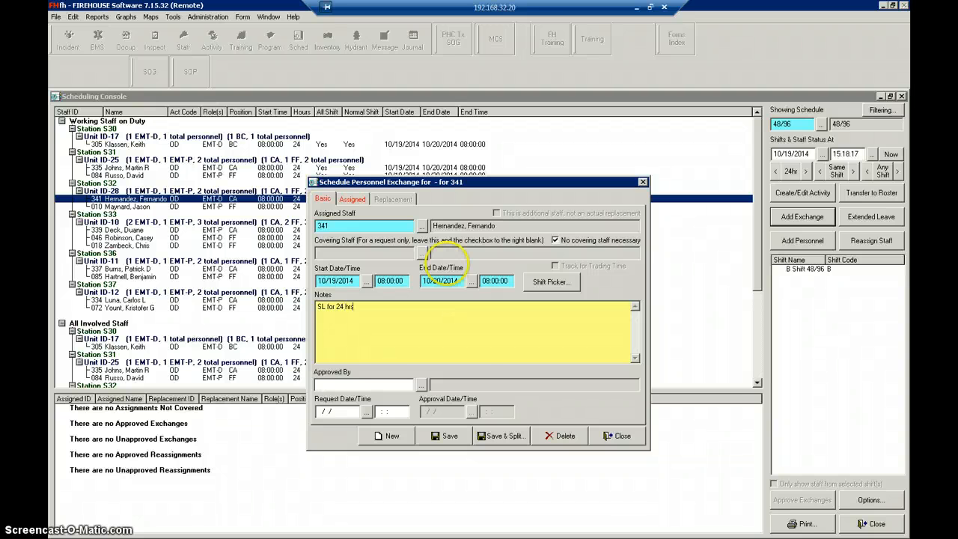
pyautogui.rightClick(372, 329)
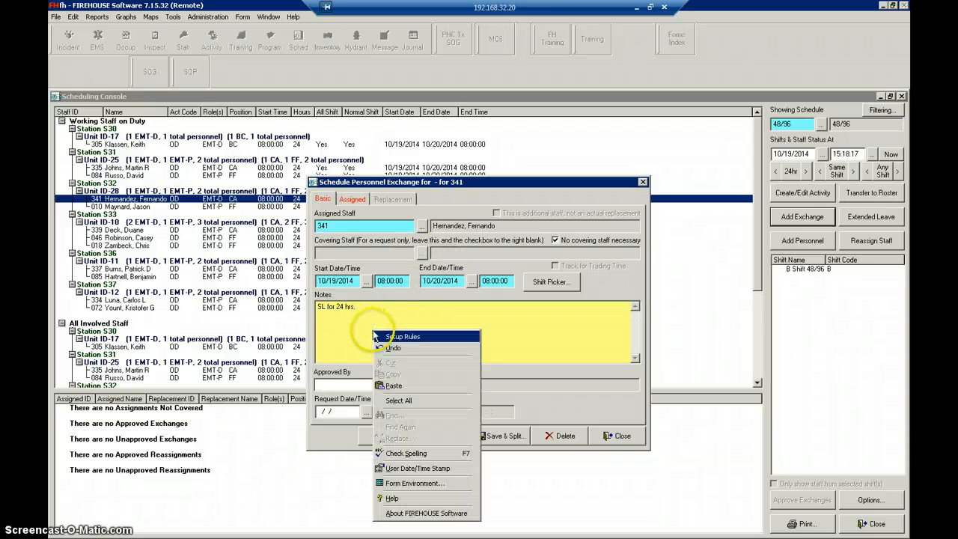
pyautogui.click(393, 468)
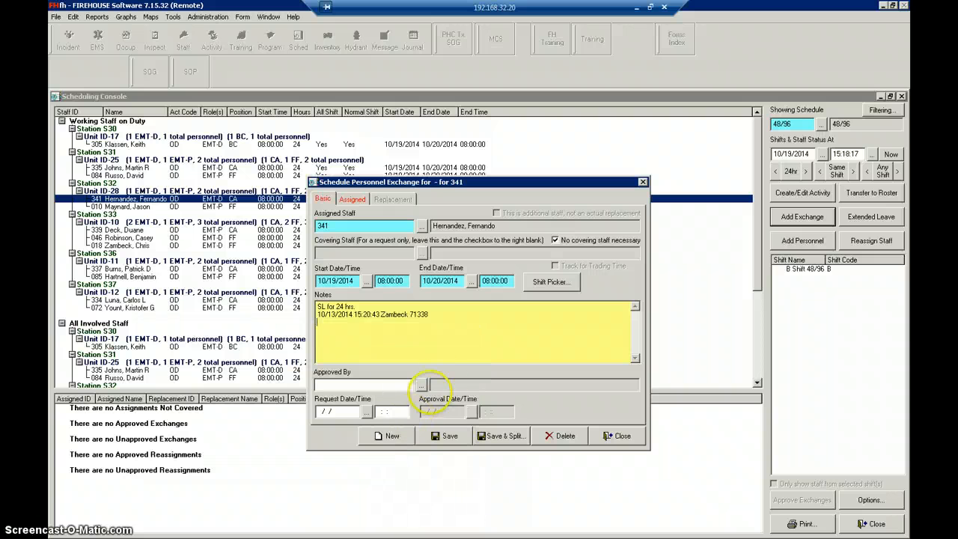
# - Fill in the exchange's approving staff member and set its request and approval dates to 10/13/2014 with the current time
pyautogui.click(421, 384)
pyautogui.click(442, 392)
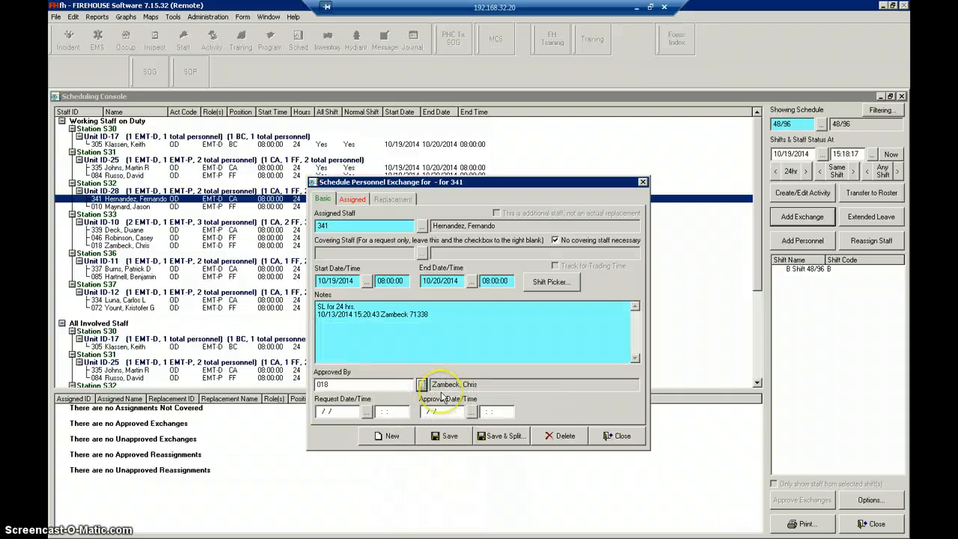
pyautogui.click(366, 410)
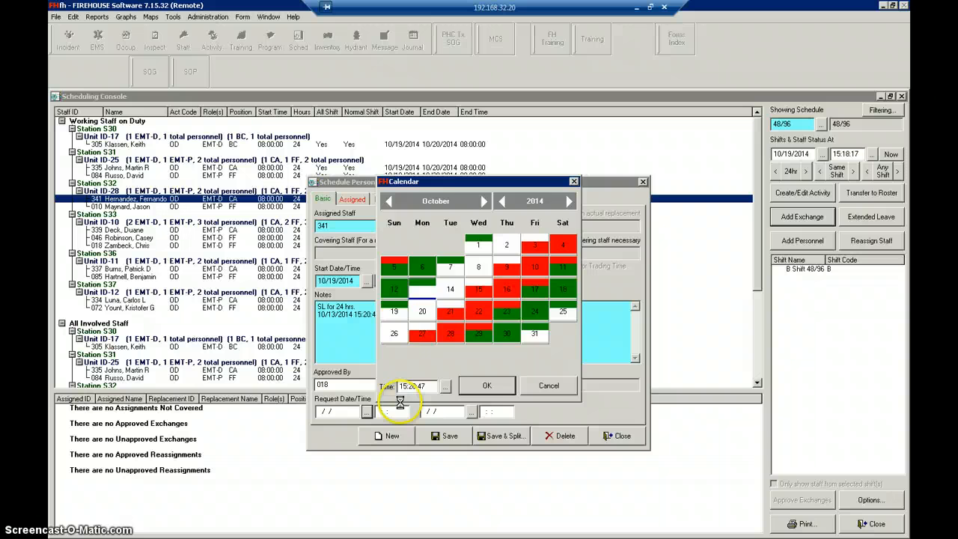
pyautogui.click(486, 385)
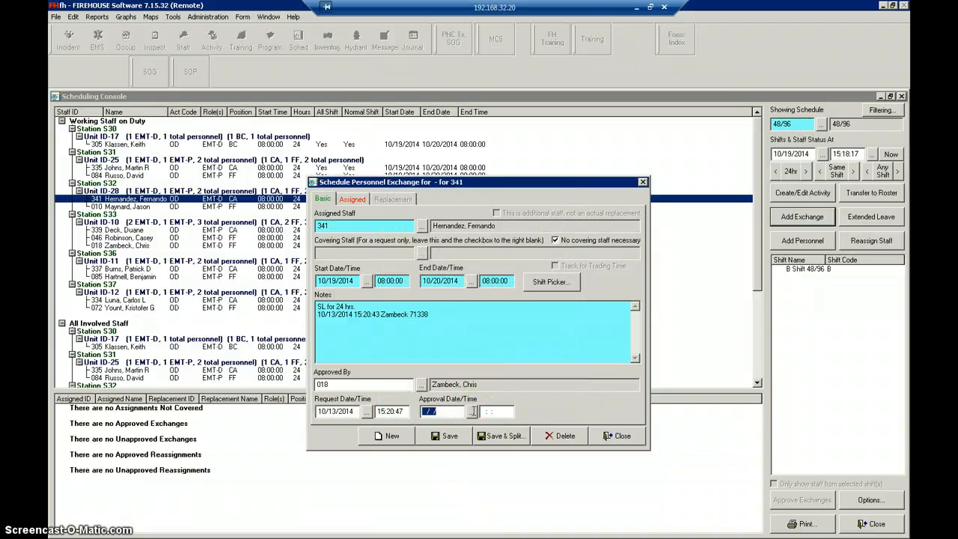
pyautogui.click(472, 411)
pyautogui.click(485, 385)
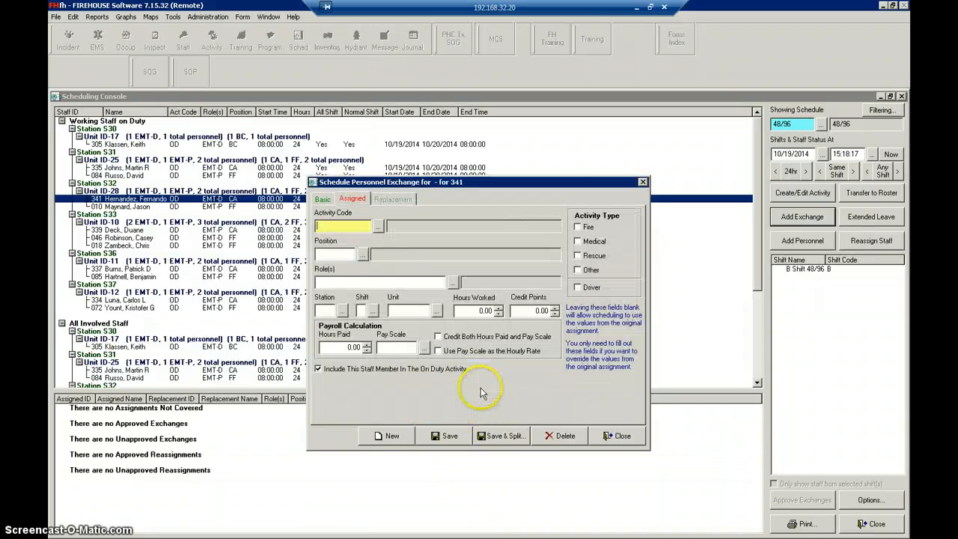
# - Set the assigned captain's activity code to SL (SICK LEAVE) from the payroll report codes, and save and close the exchange
pyautogui.click(346, 203)
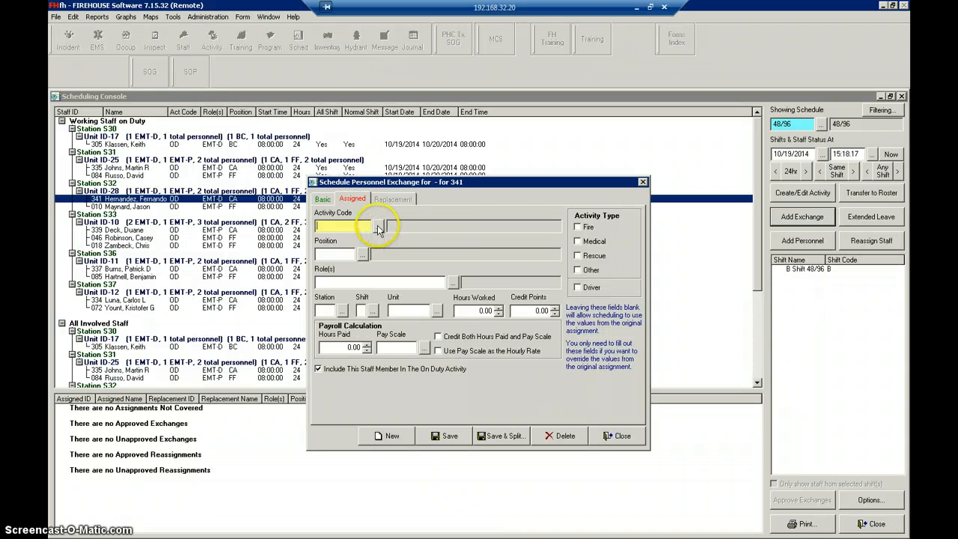
pyautogui.click(379, 229)
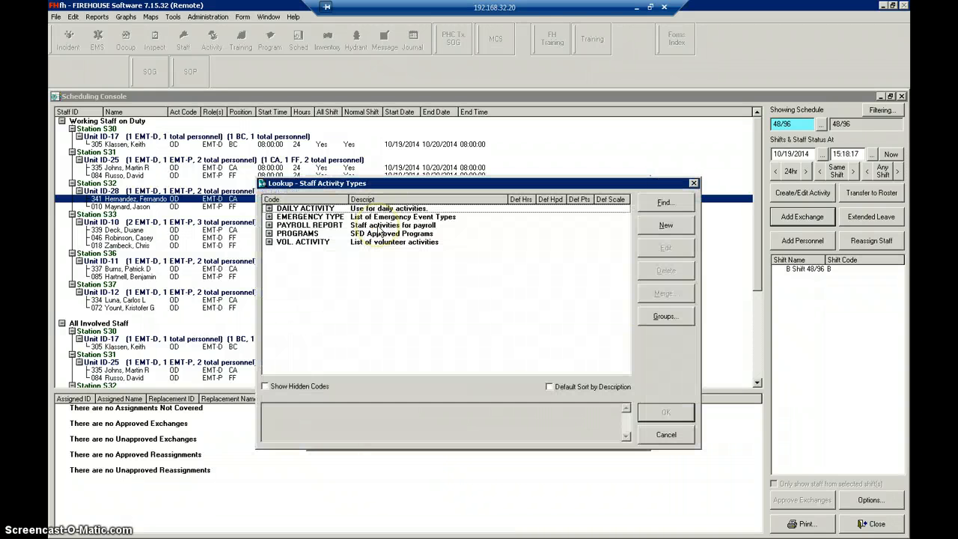
pyautogui.click(269, 226)
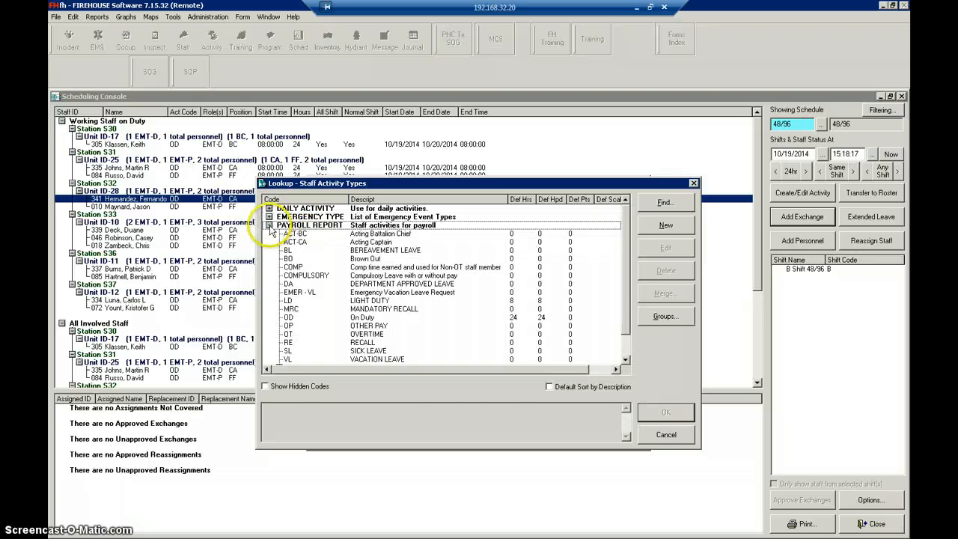
pyautogui.doubleClick(288, 351)
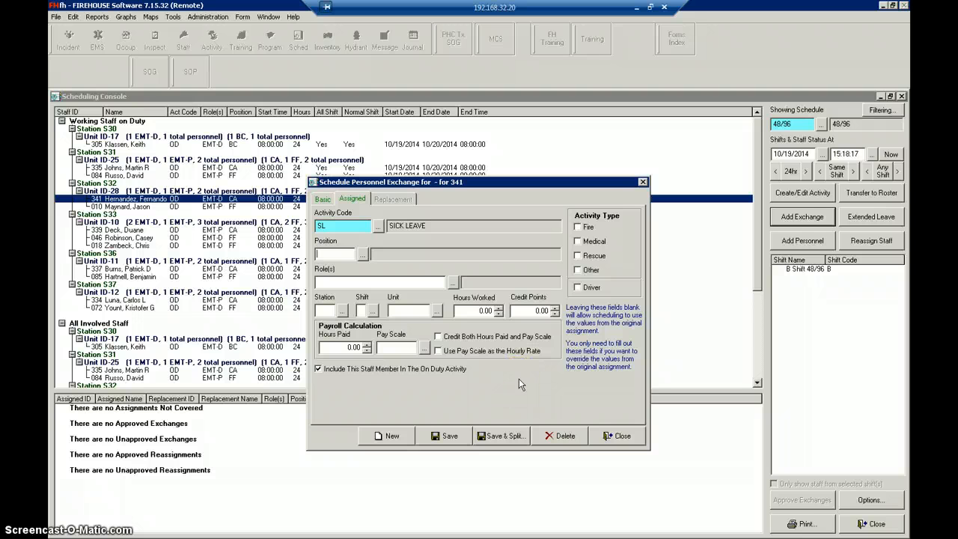
pyautogui.click(446, 435)
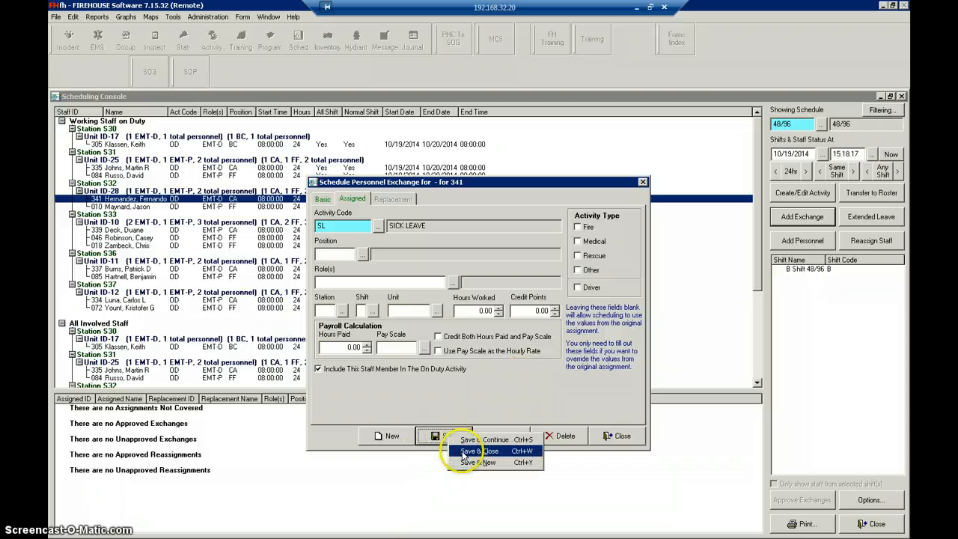
pyautogui.click(462, 451)
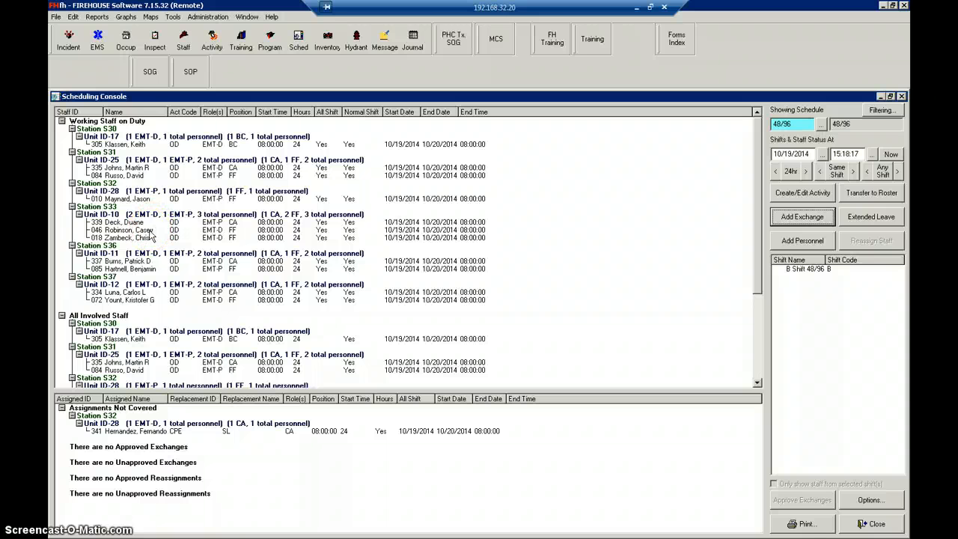
# - Start reassigning the EMT-D firefighter from Station S33's Unit ID-10 to Unit ID-28 at Station S32
pyautogui.click(151, 232)
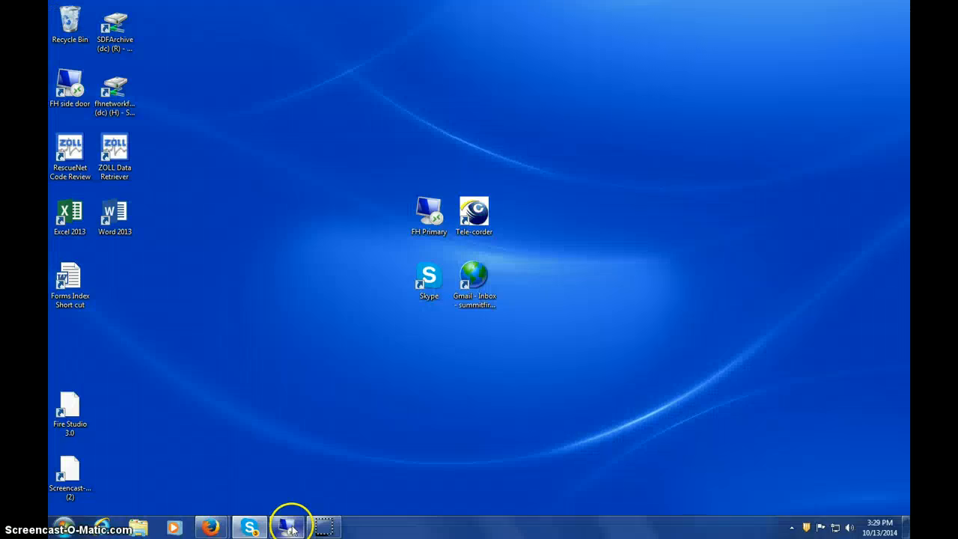
pyautogui.click(287, 523)
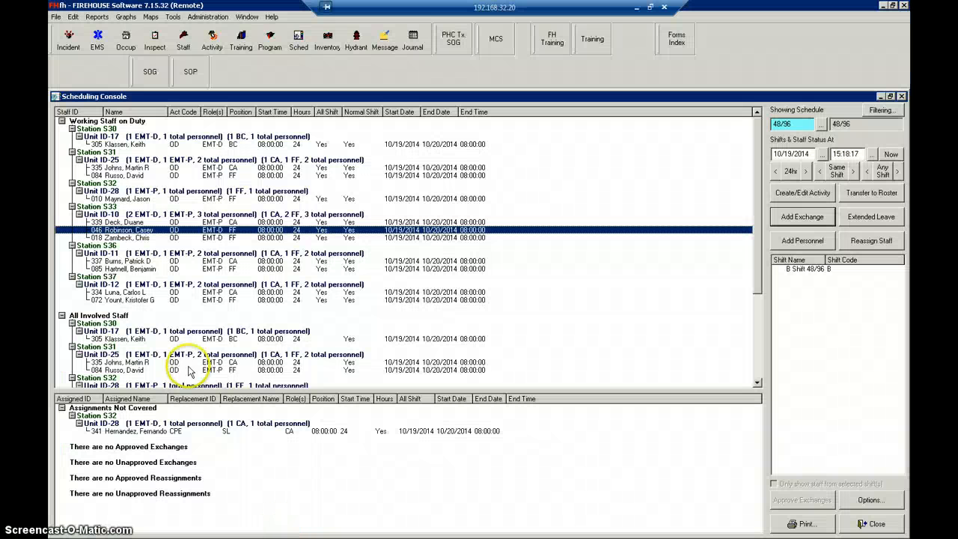
pyautogui.click(140, 230)
pyautogui.moveTo(154, 234); pyautogui.dragTo(149, 193)
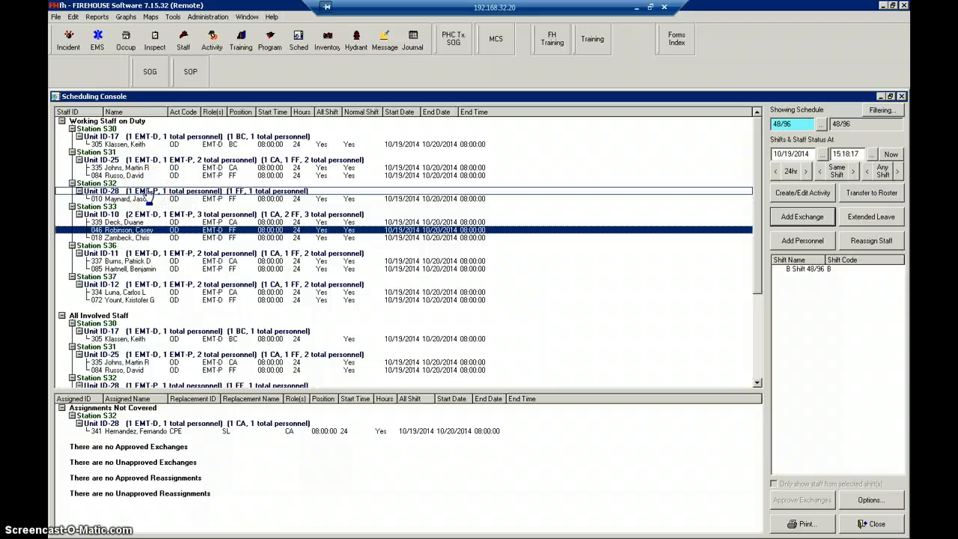
pyautogui.moveTo(149, 194); pyautogui.dragTo(148, 193)
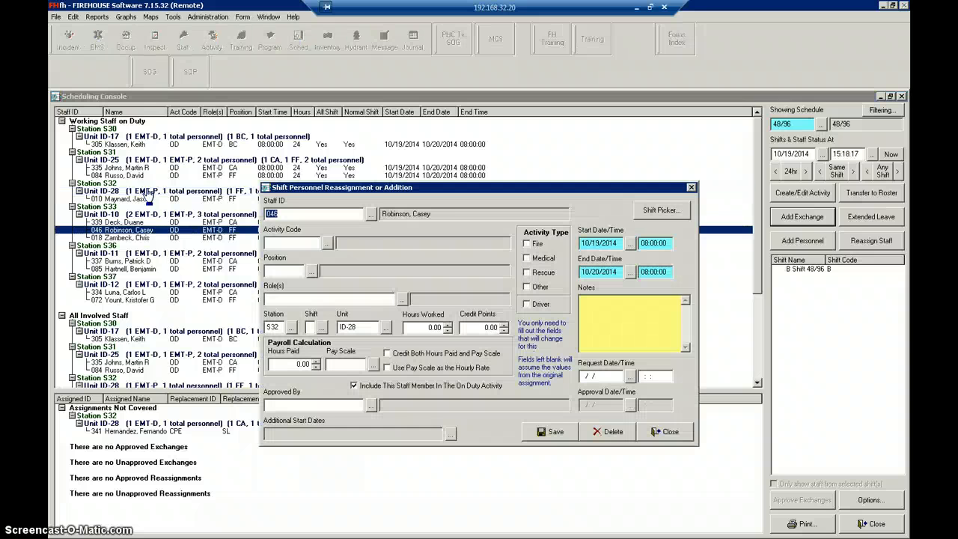
# - Set the reassignment's activity code to ACT-CA and its position to AC (Acting Captain)
pyautogui.click(328, 244)
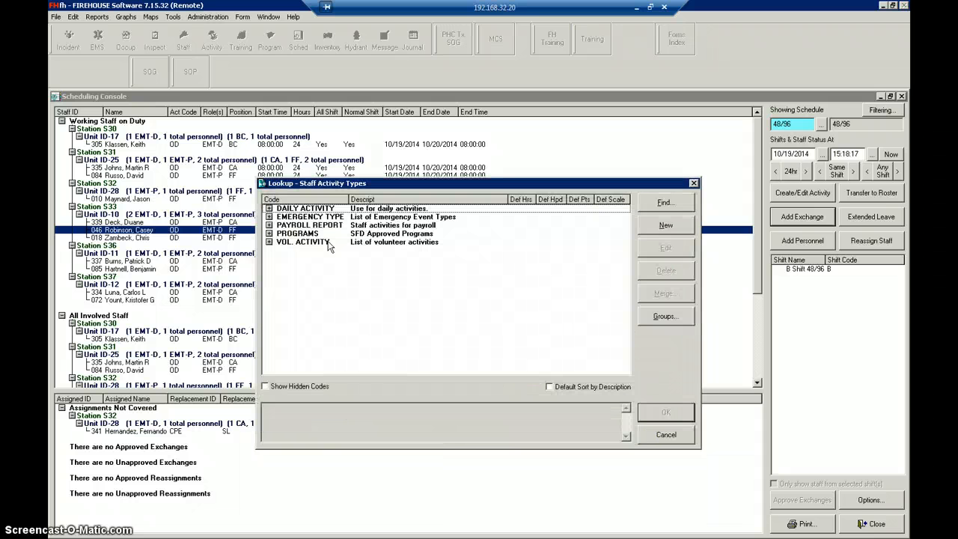
pyautogui.click(268, 225)
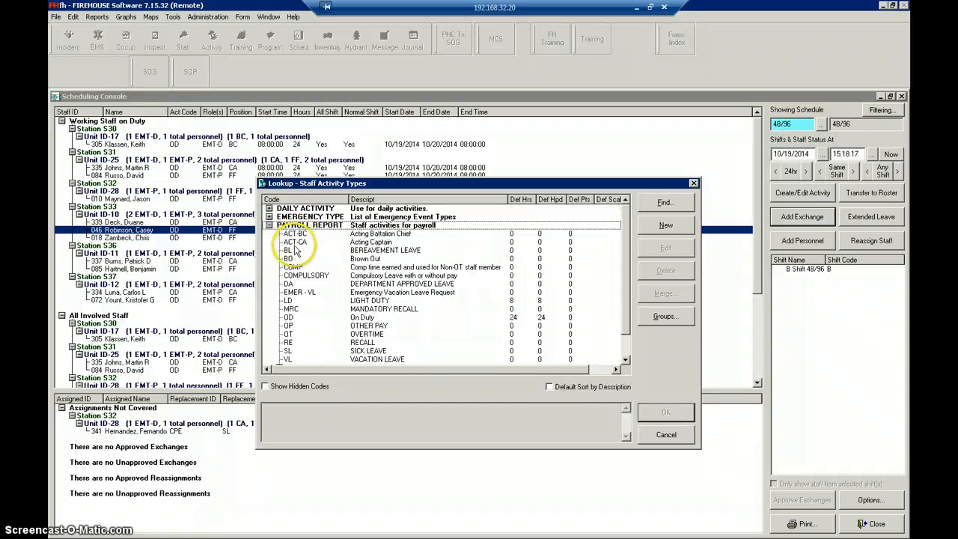
pyautogui.doubleClick(366, 242)
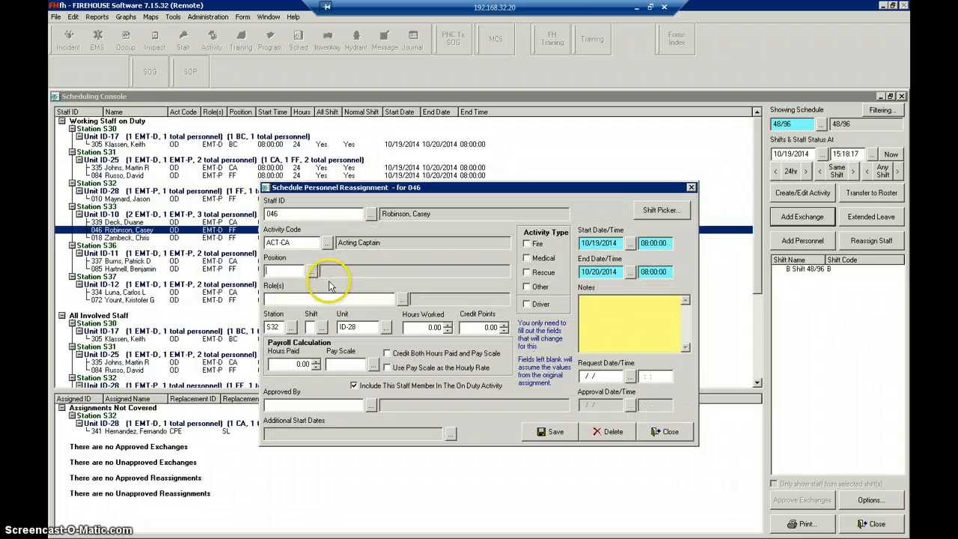
pyautogui.click(313, 270)
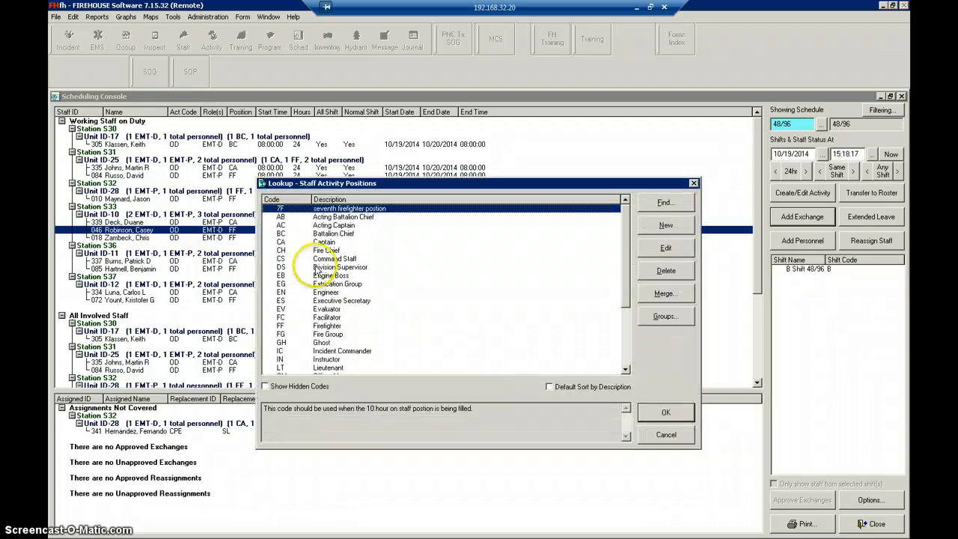
pyautogui.click(331, 216)
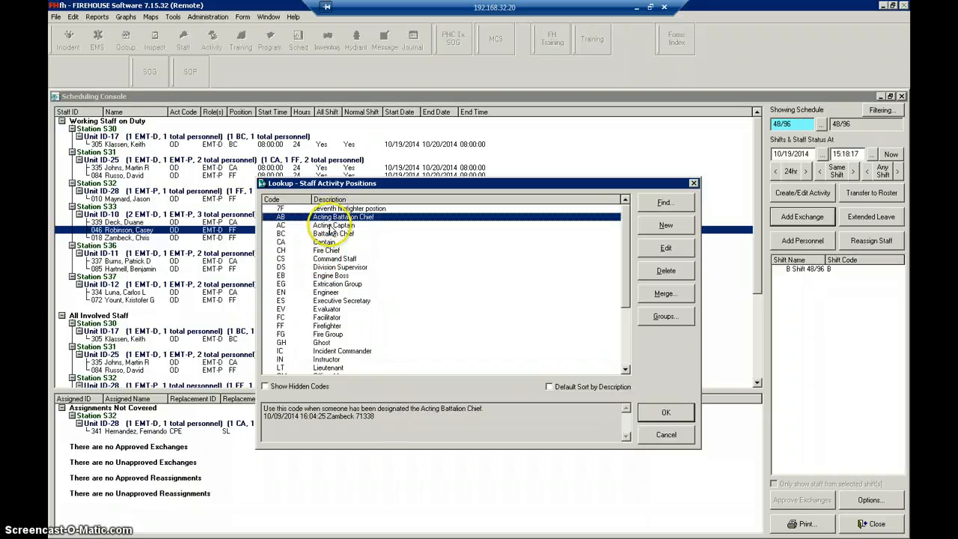
pyautogui.click(332, 226)
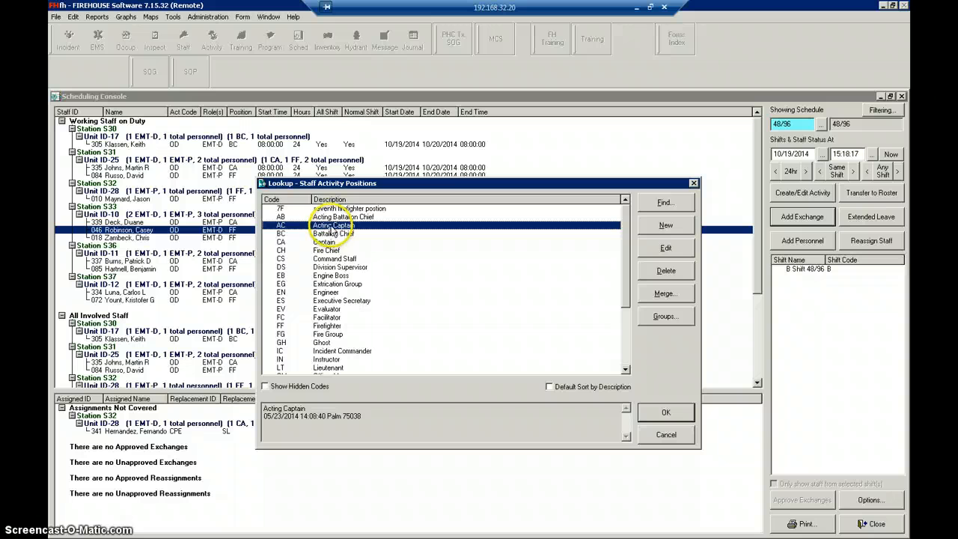
pyautogui.doubleClick(331, 226)
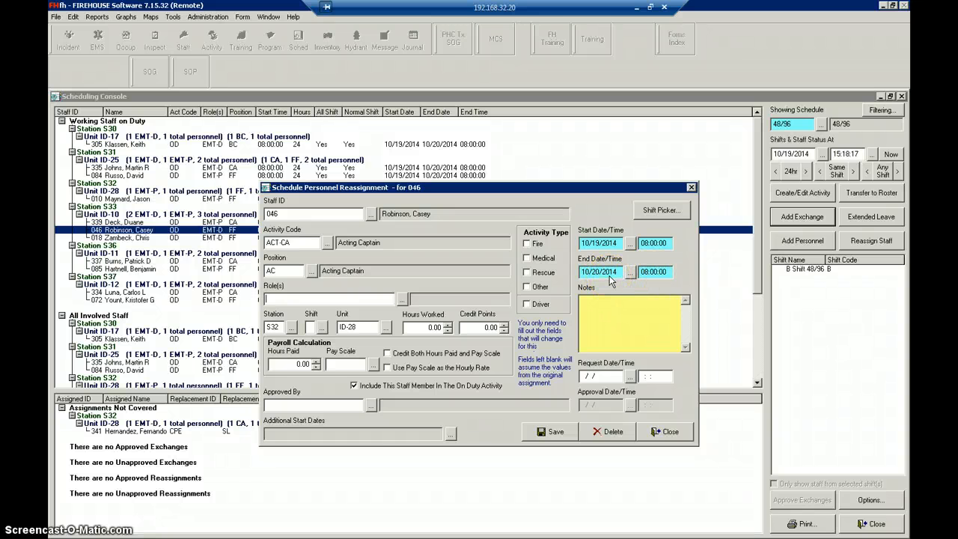
# - Enter "notes" with a user date/time stamp in the reassignment and set the request date to 10/13/2014 with the current time
pyautogui.click(606, 313)
pyautogui.rightClick(606, 313)
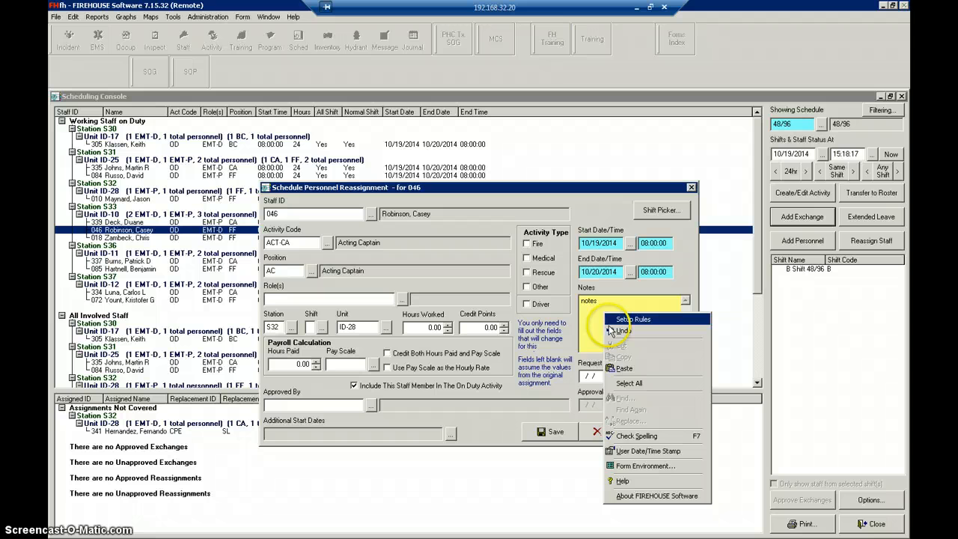
pyautogui.click(629, 451)
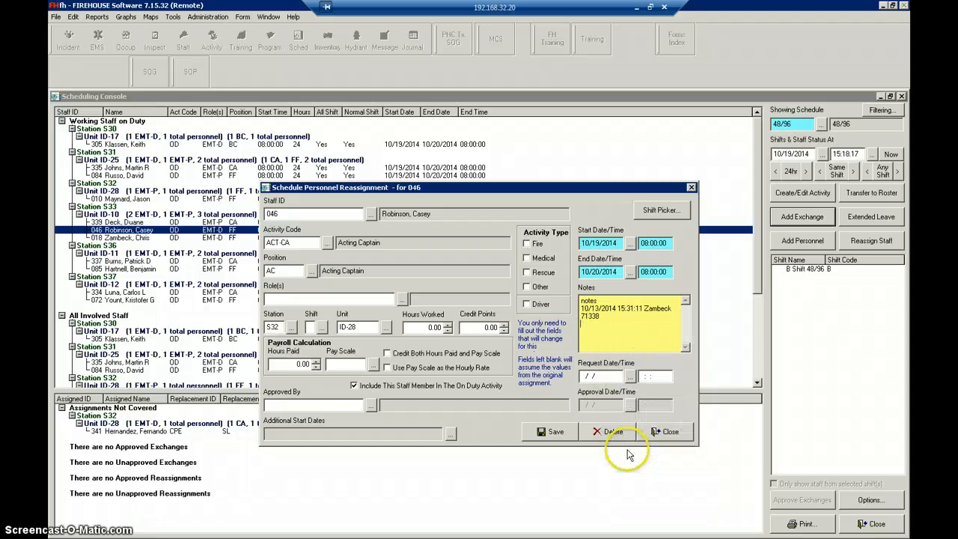
pyautogui.click(630, 376)
pyautogui.click(490, 388)
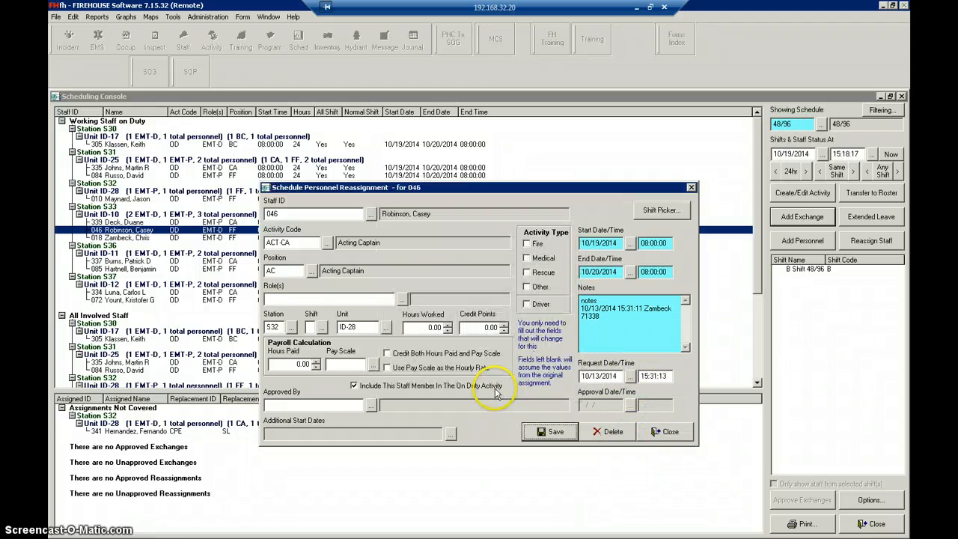
# - Fill in the reassignment's approving staff member, set the approval date to 10/13/2014 with the current time, and save the reassignment
pyautogui.click(371, 406)
pyautogui.click(389, 416)
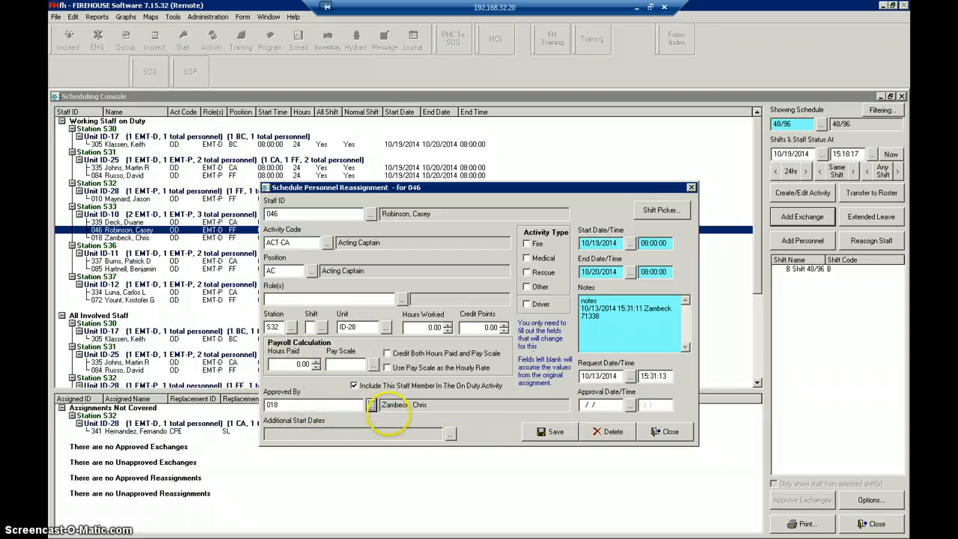
pyautogui.click(630, 404)
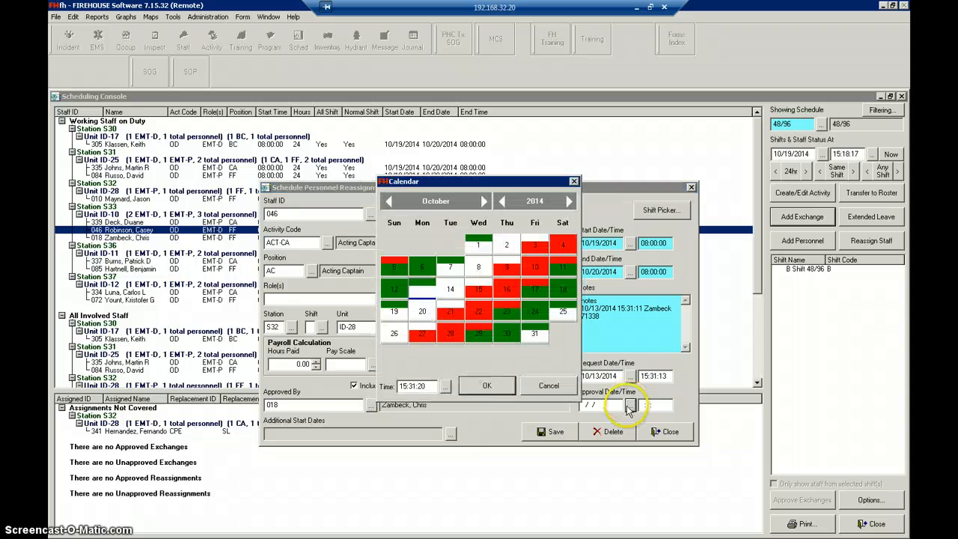
pyautogui.click(479, 386)
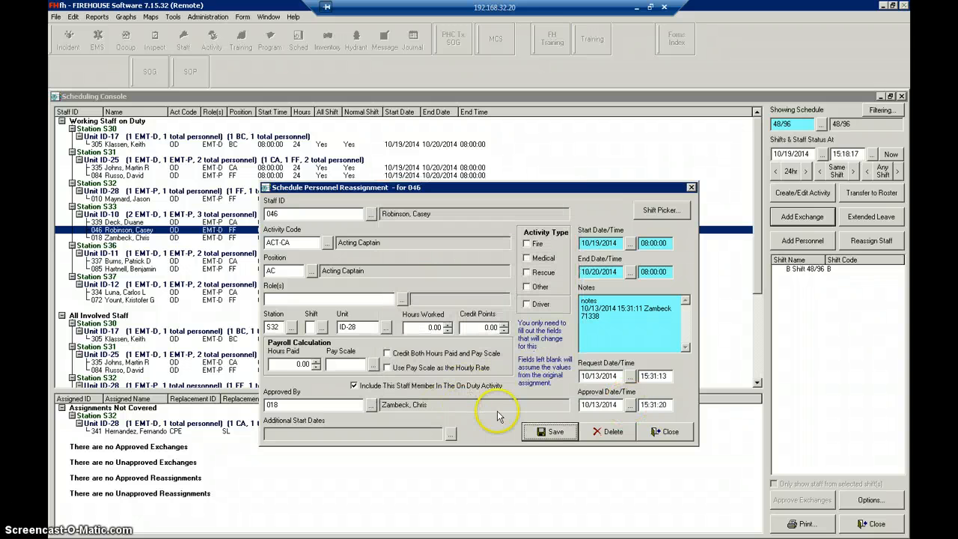
pyautogui.click(547, 433)
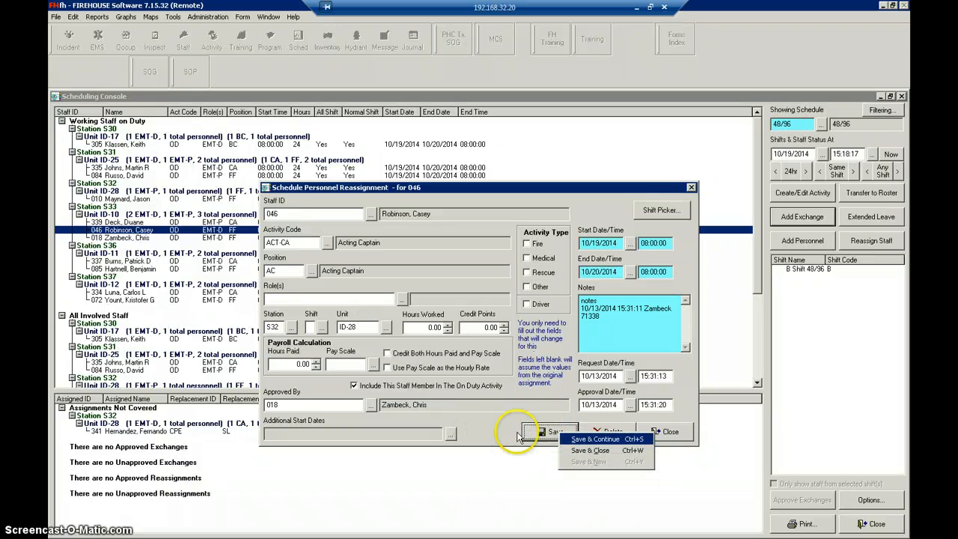
pyautogui.click(554, 433)
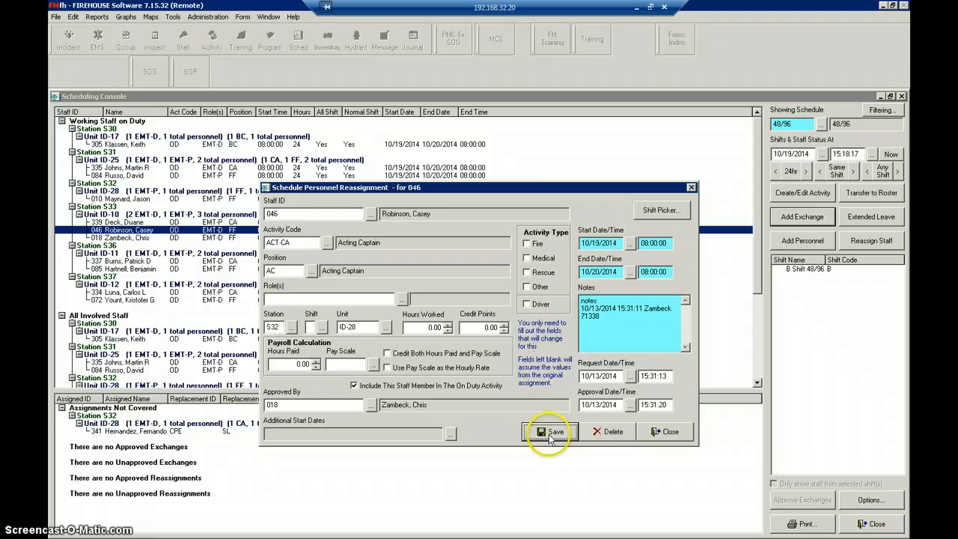
pyautogui.click(550, 434)
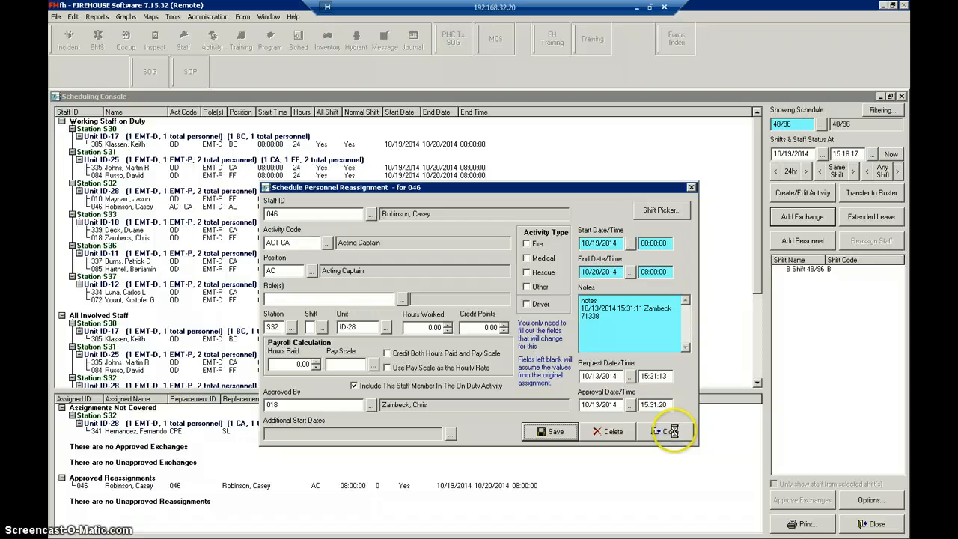
# - Save and close the reassignment, then select the acting captain's entry in Station S32's Unit ID-28
pyautogui.click(553, 432)
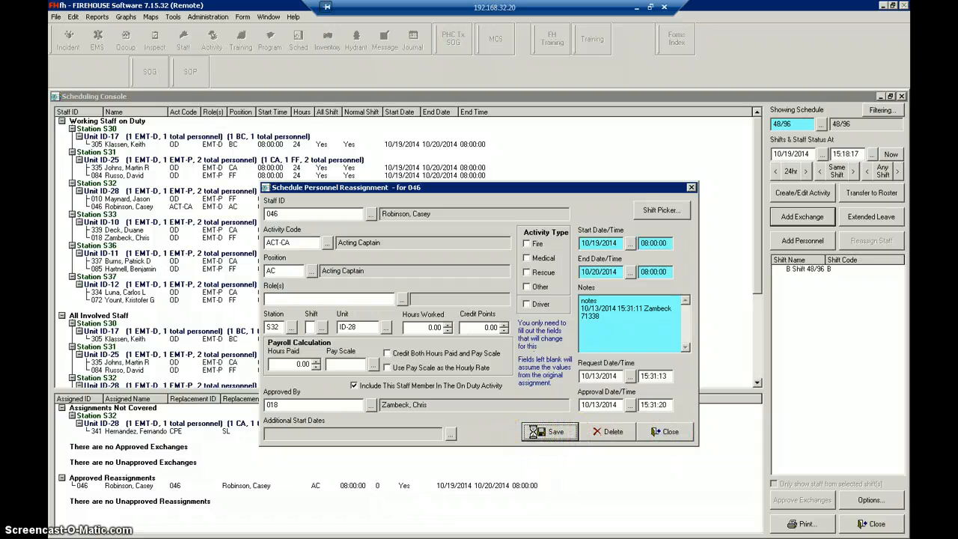
pyautogui.click(552, 432)
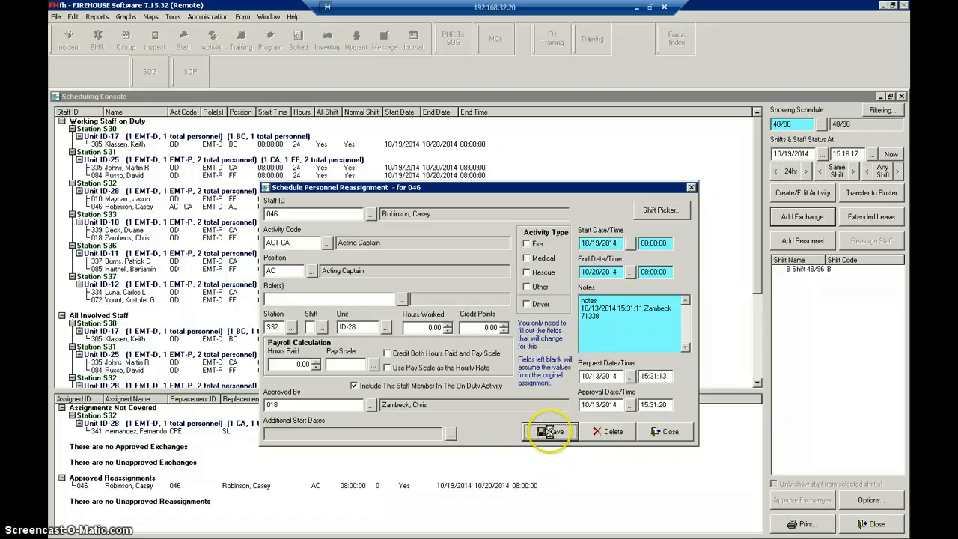
pyautogui.click(550, 433)
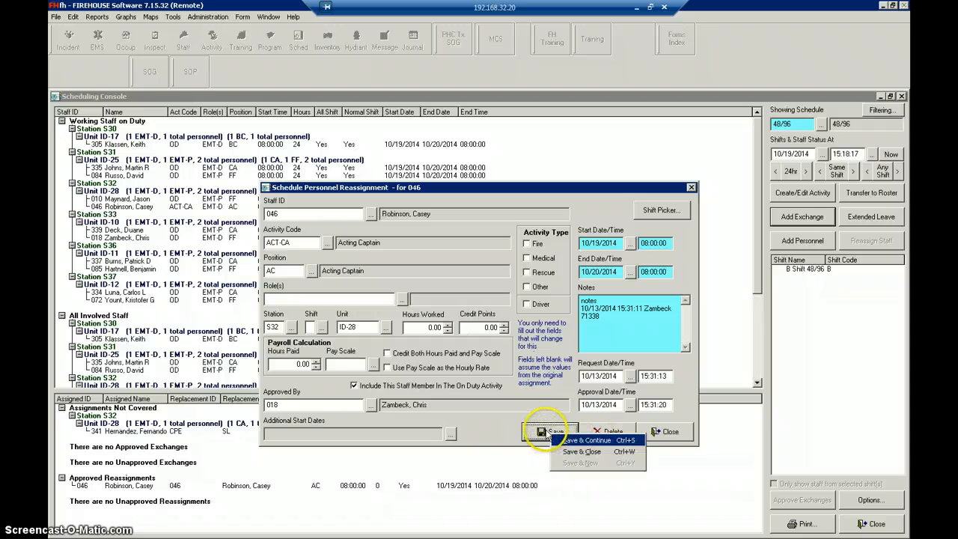
pyautogui.click(537, 432)
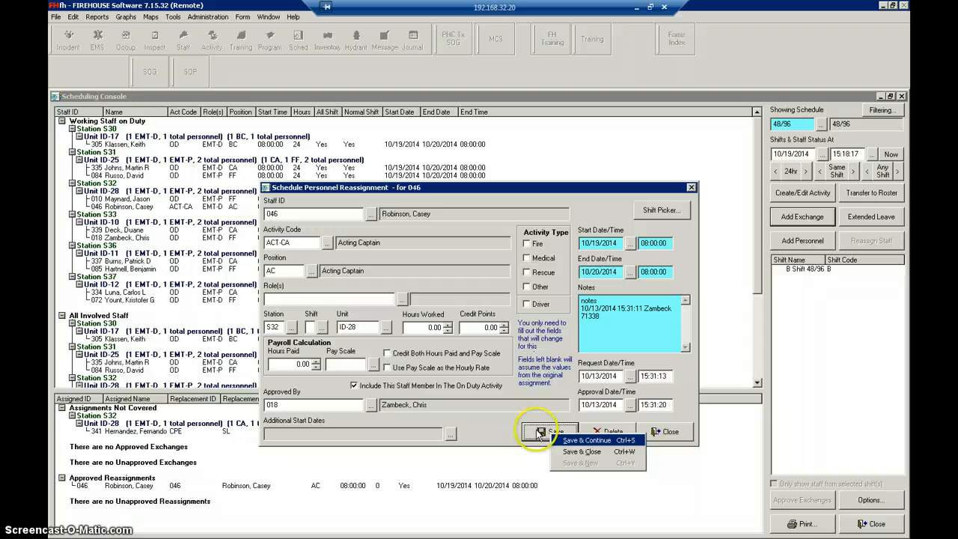
pyautogui.click(575, 453)
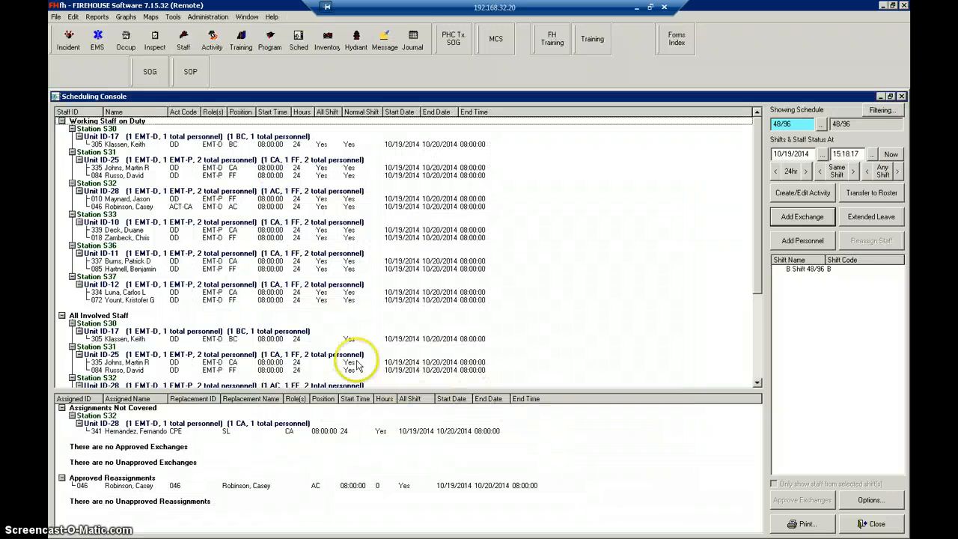
pyautogui.click(173, 207)
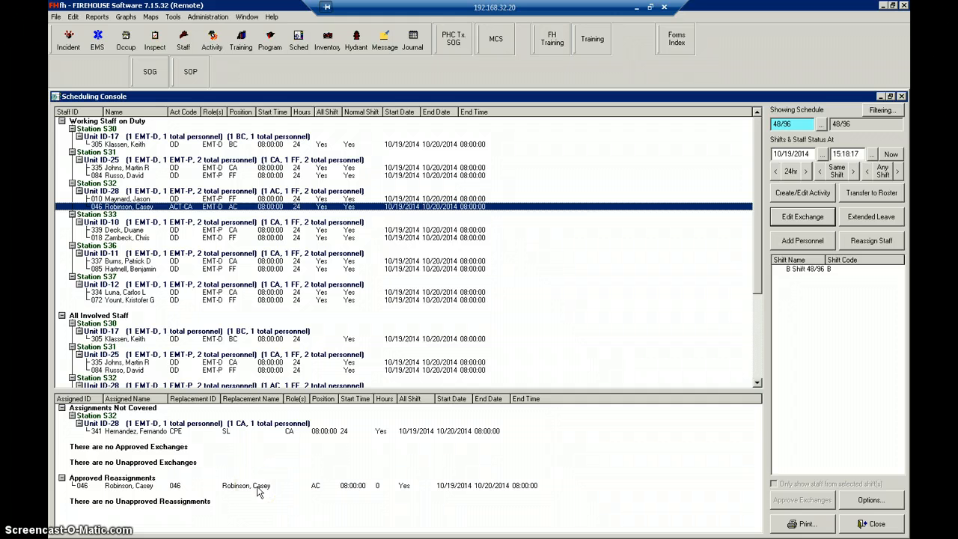
# - Set the end of the Unit ID-28 captain's sick leave exchange to 10/19/2014 20:00:00, and save and close it
pyautogui.click(637, 8)
pyautogui.click(289, 525)
pyautogui.click(191, 433)
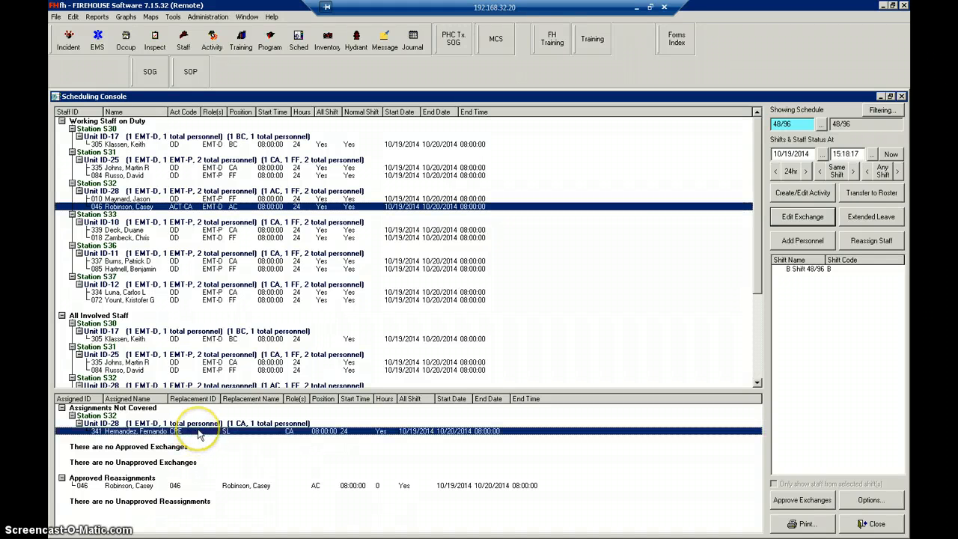
pyautogui.doubleClick(200, 432)
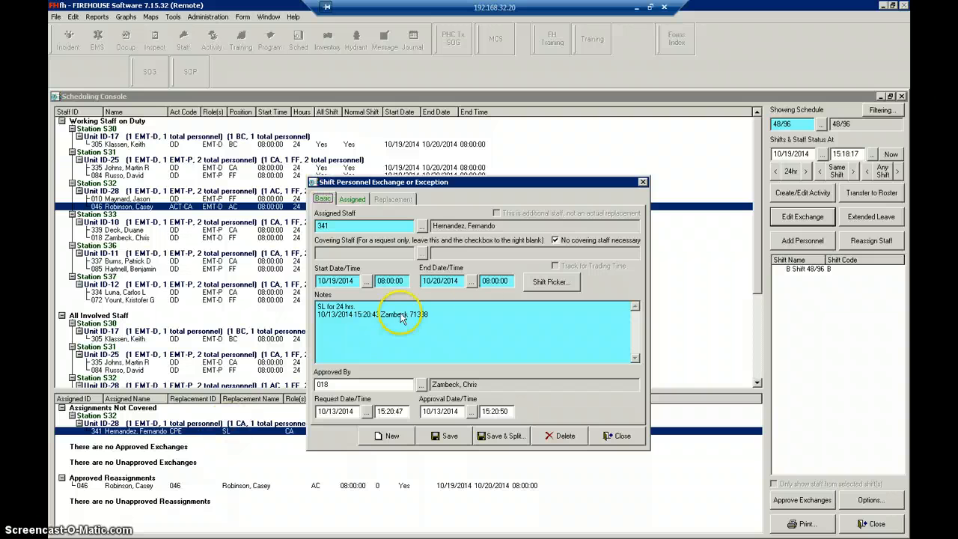
pyautogui.click(471, 282)
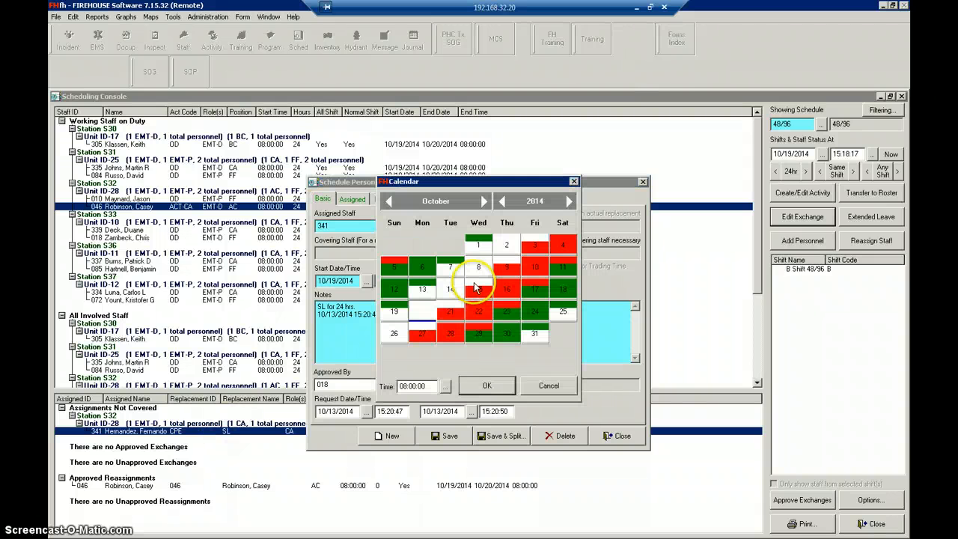
pyautogui.doubleClick(396, 311)
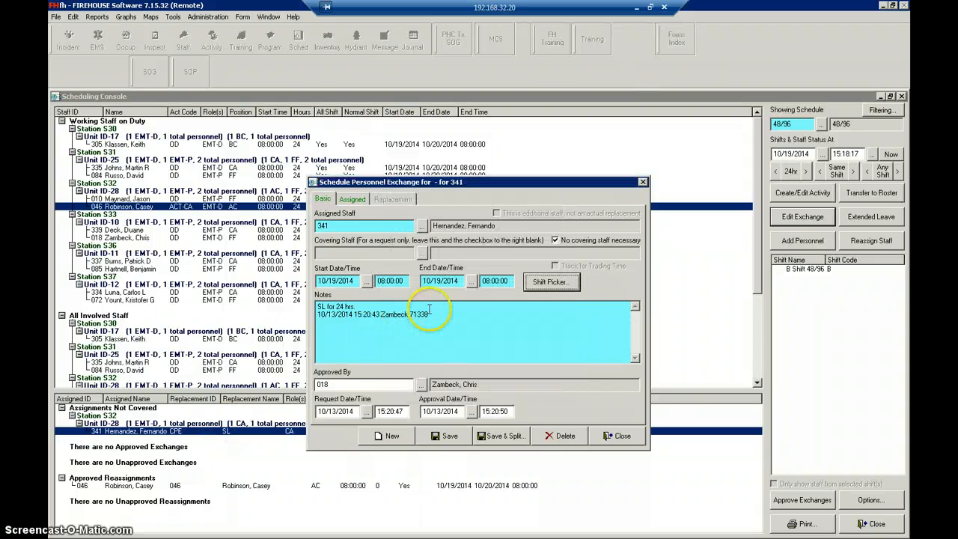
pyautogui.click(487, 280)
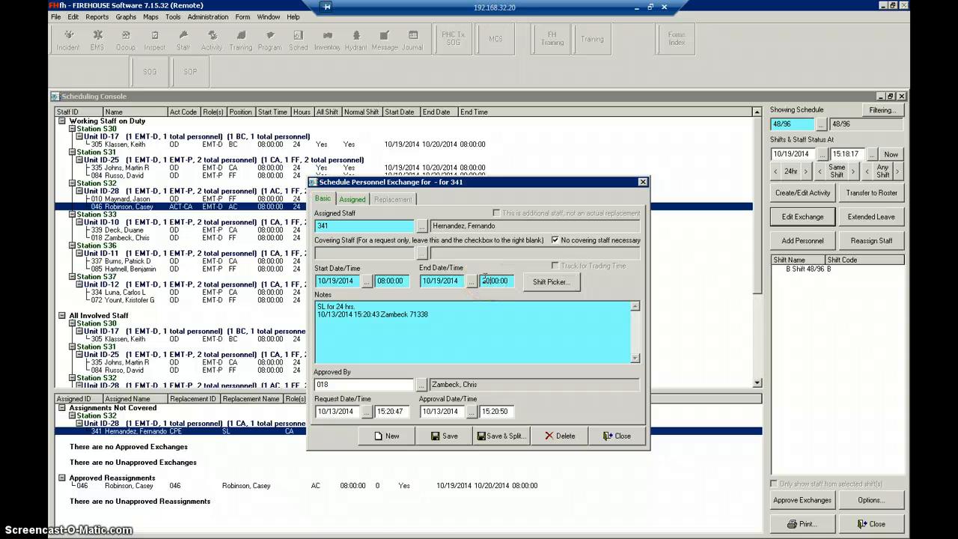
pyautogui.click(438, 437)
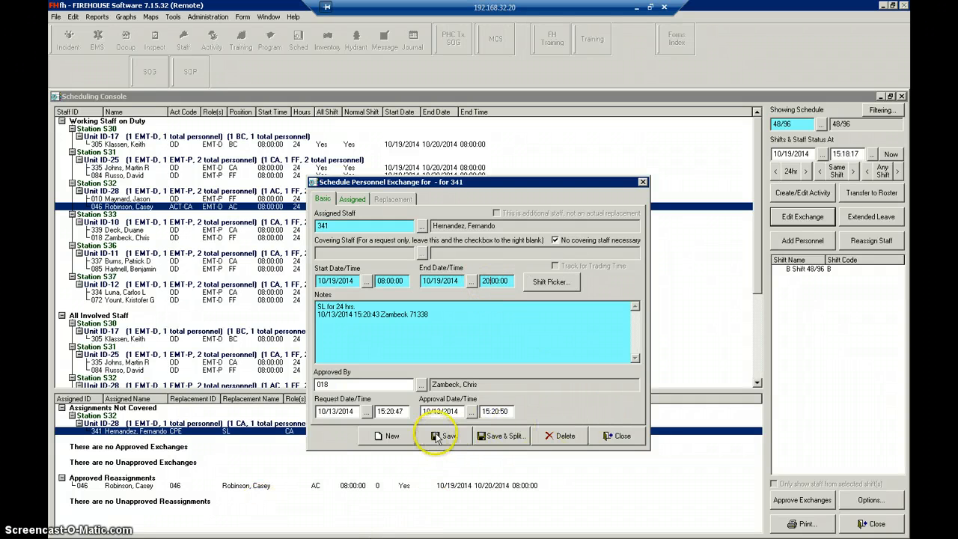
pyautogui.click(446, 437)
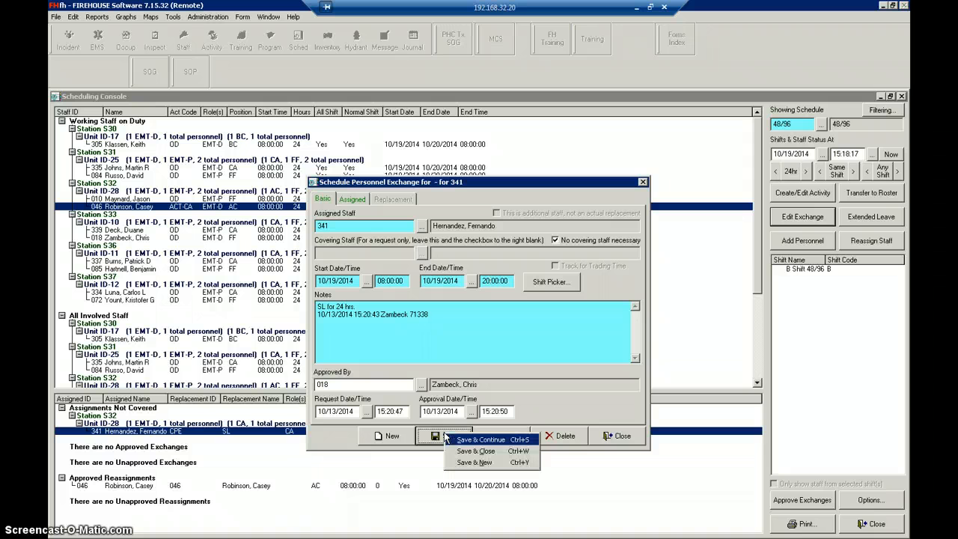
pyautogui.click(461, 452)
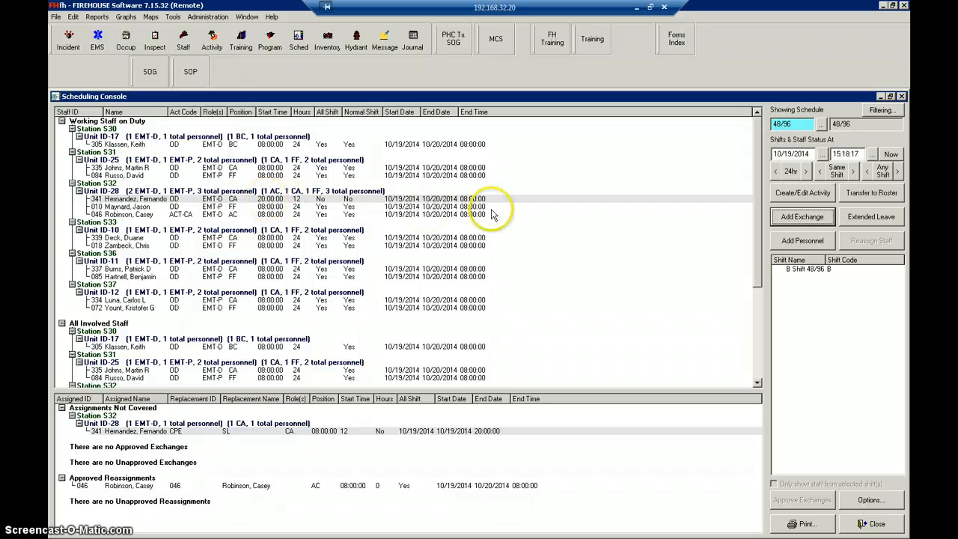
pyautogui.click(180, 200)
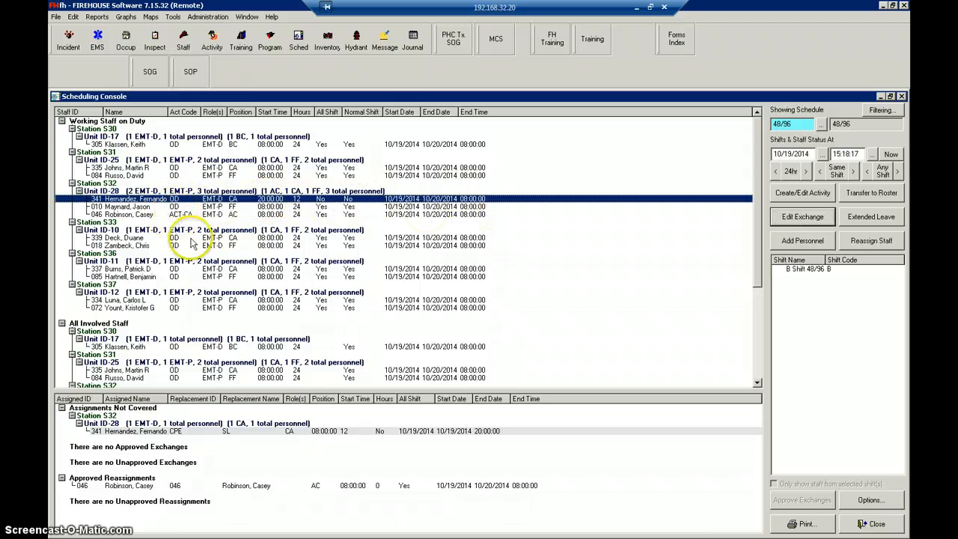
# - Set the end of the approved acting captain reassignment to 10/19/2014 20:00:00, save and close it, and check the split Unit ID-28 and ID-10 entries
pyautogui.doubleClick(249, 487)
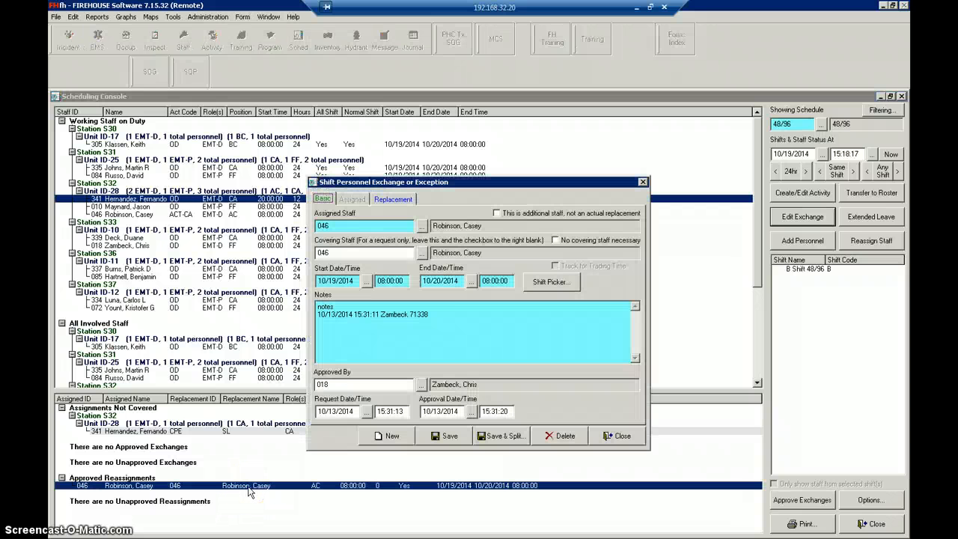
pyautogui.click(472, 282)
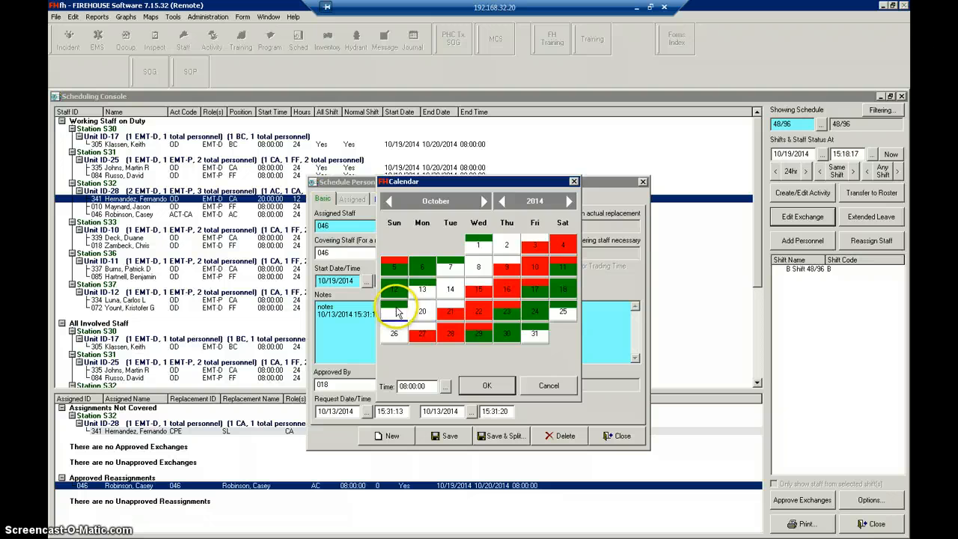
pyautogui.doubleClick(393, 320)
pyautogui.click(485, 280)
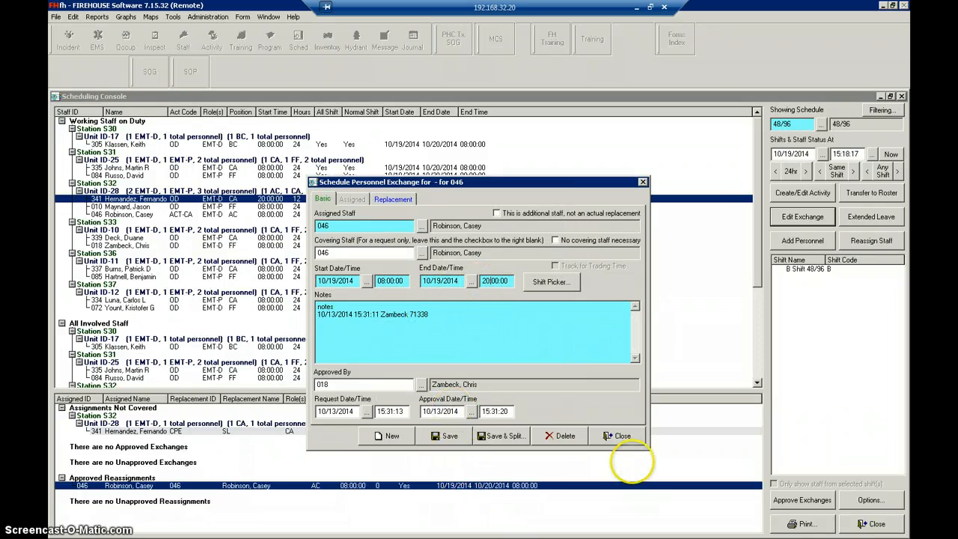
pyautogui.click(442, 438)
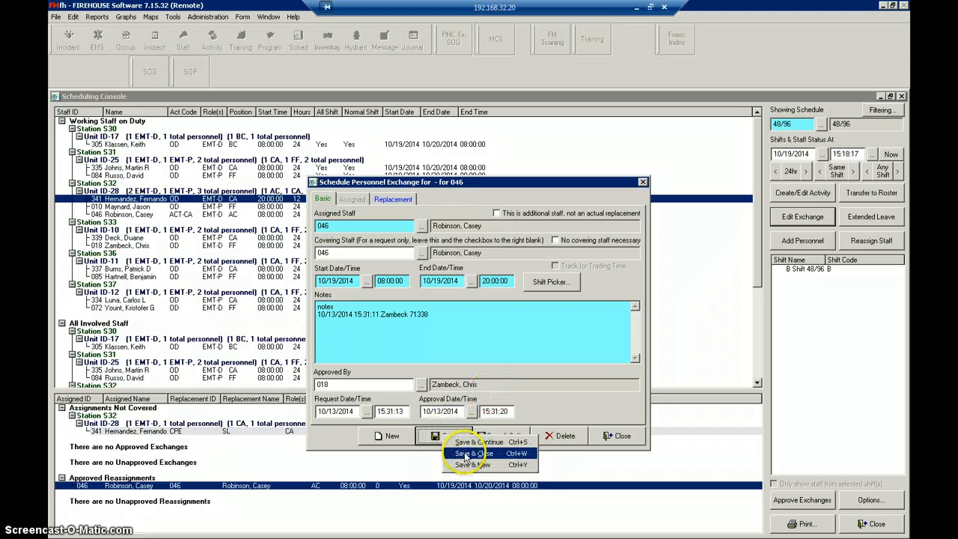
pyautogui.click(473, 453)
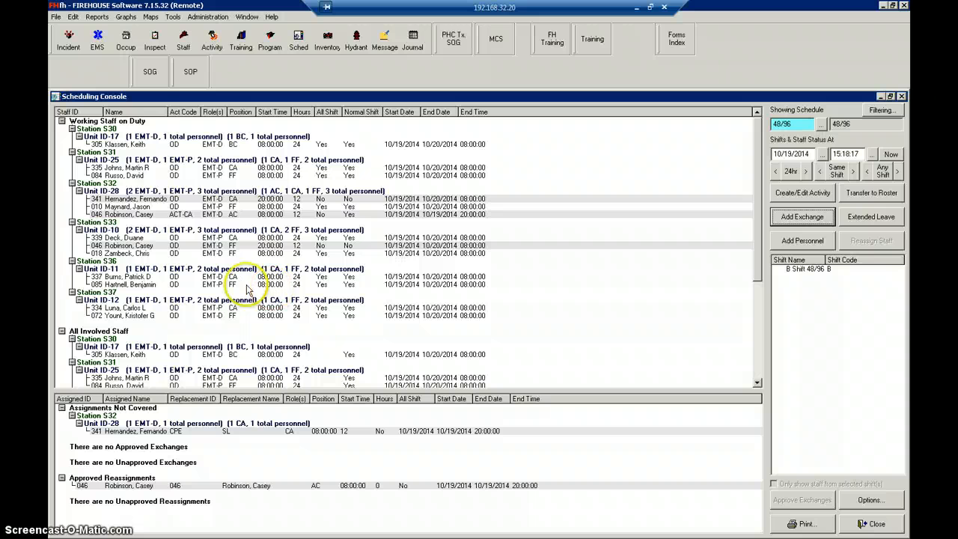
pyautogui.click(212, 215)
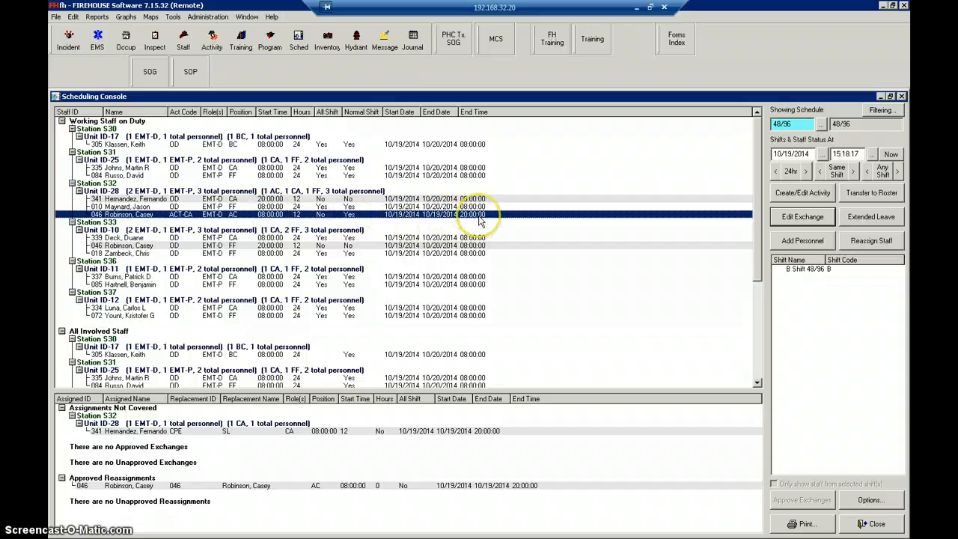
pyautogui.click(196, 199)
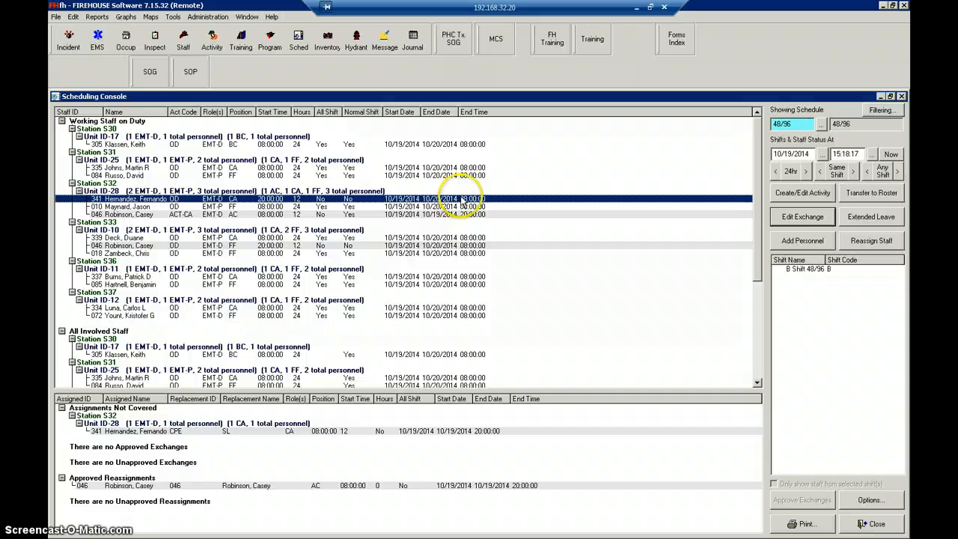
pyautogui.click(259, 247)
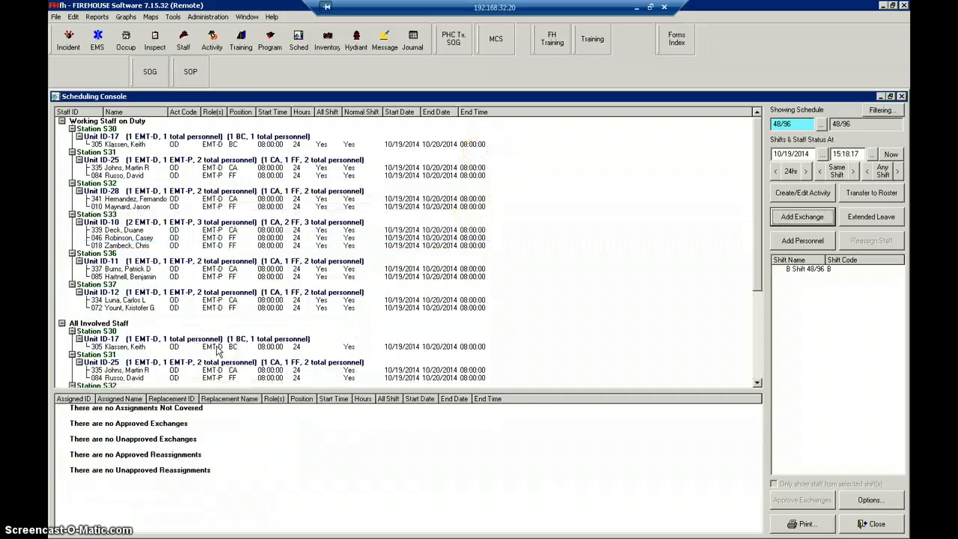
# - Start an exchange for the Unit ID-28 captain with the FFE from Station S36's C shift as covering staff
pyautogui.doubleClick(221, 200)
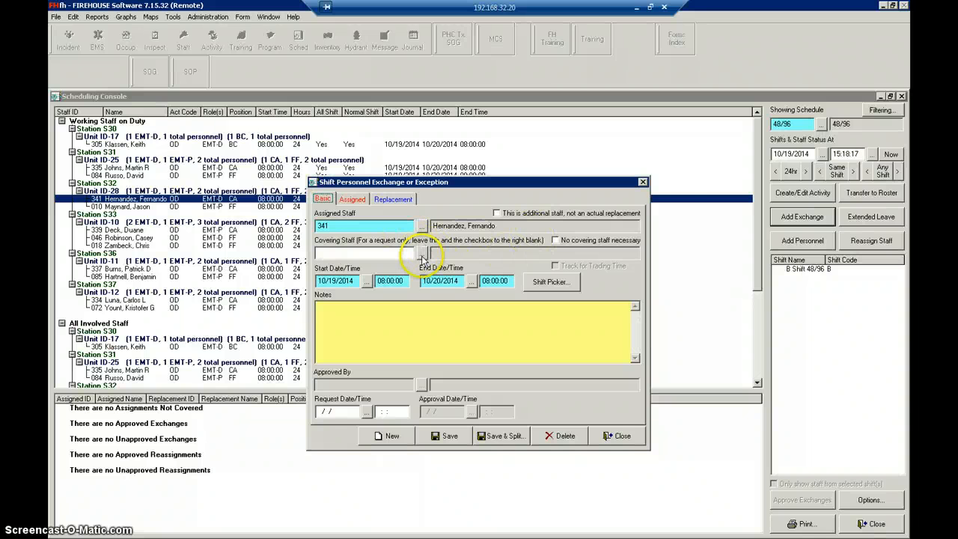
pyautogui.click(422, 254)
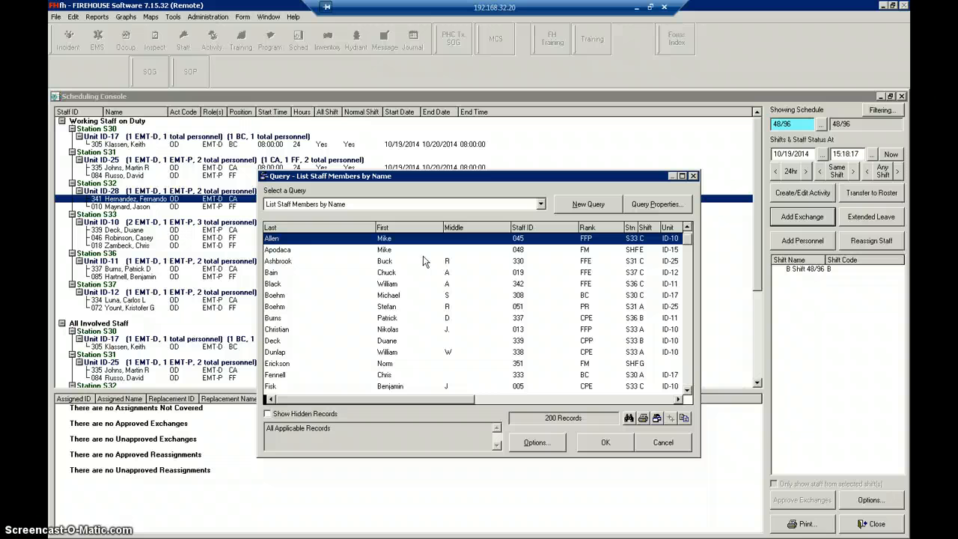
pyautogui.doubleClick(393, 285)
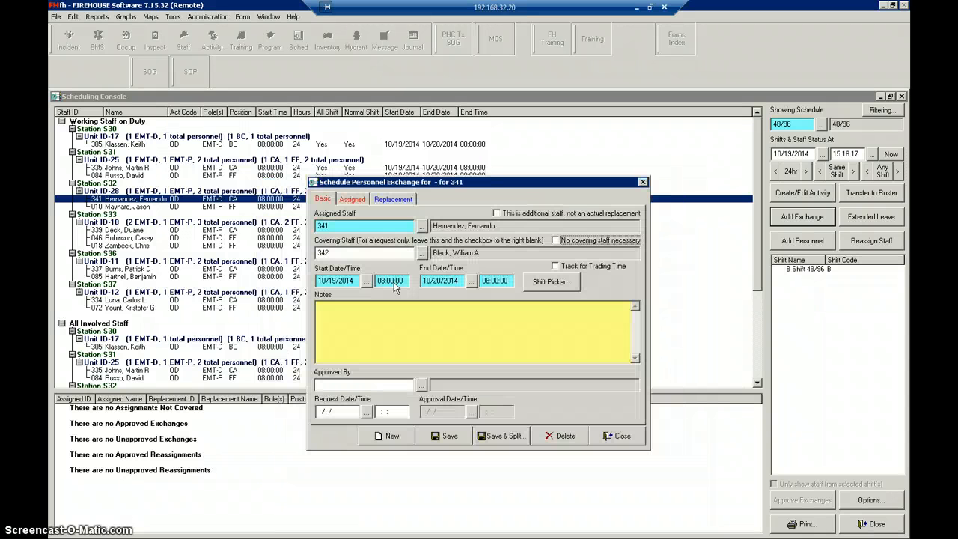
# - Enter "notes" with a user date/time stamp in the exchange's notes
pyautogui.click(376, 315)
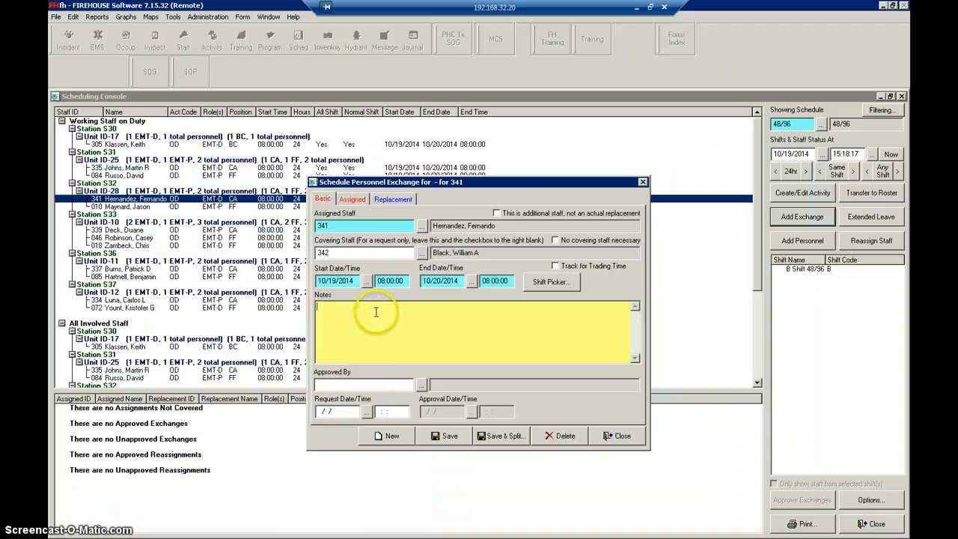
pyautogui.write('notes')
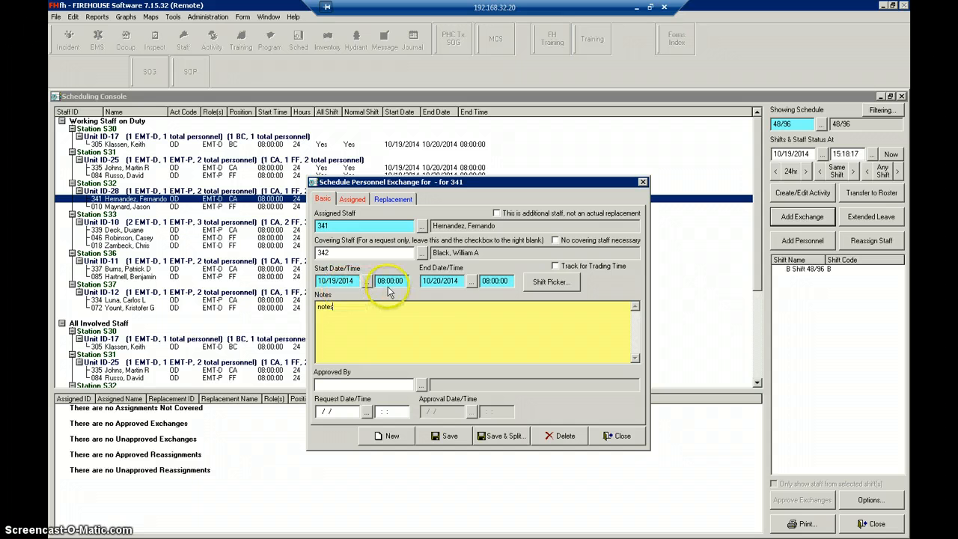
pyautogui.rightClick(339, 326)
pyautogui.click(377, 465)
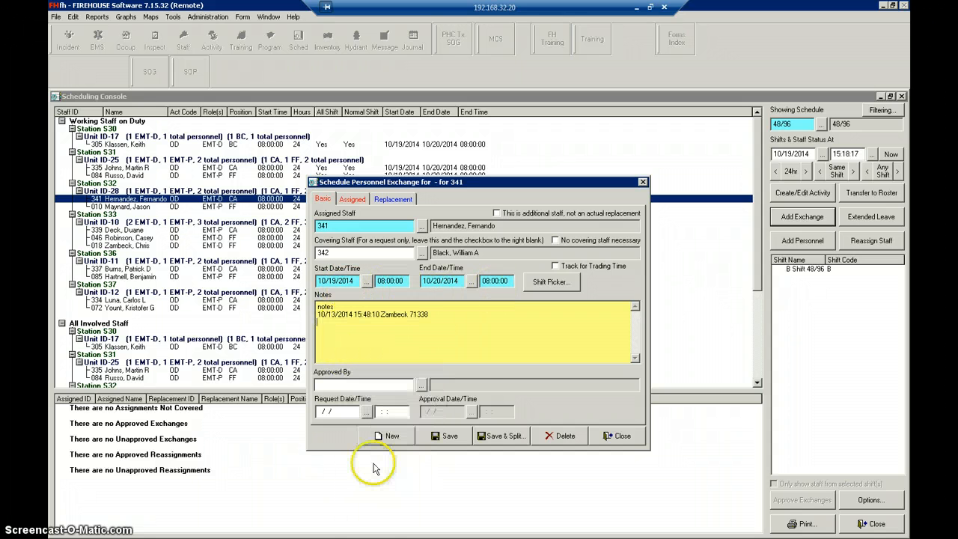
# - Set the current user as the exchange's approver and fill the request and approval dates with 10/13/2014 and the current time
pyautogui.click(421, 385)
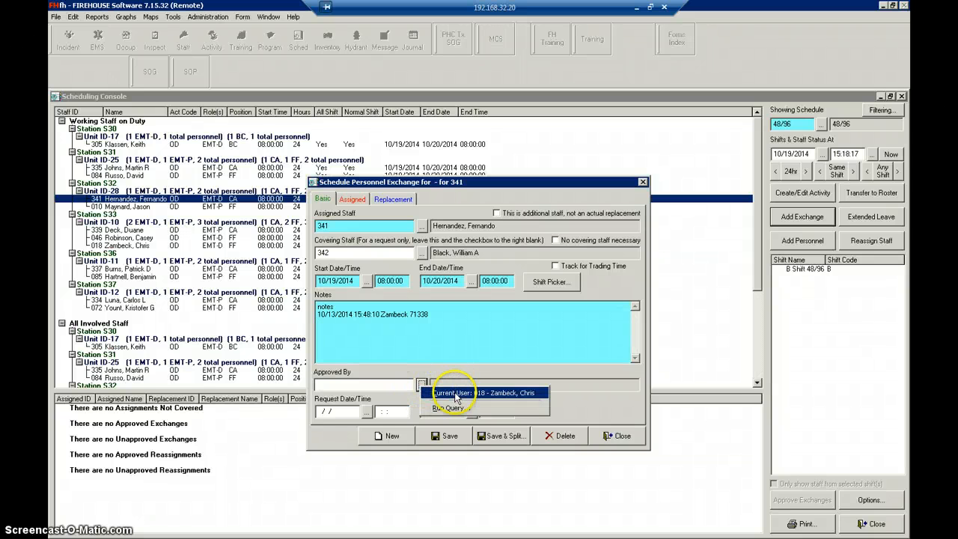
pyautogui.click(456, 393)
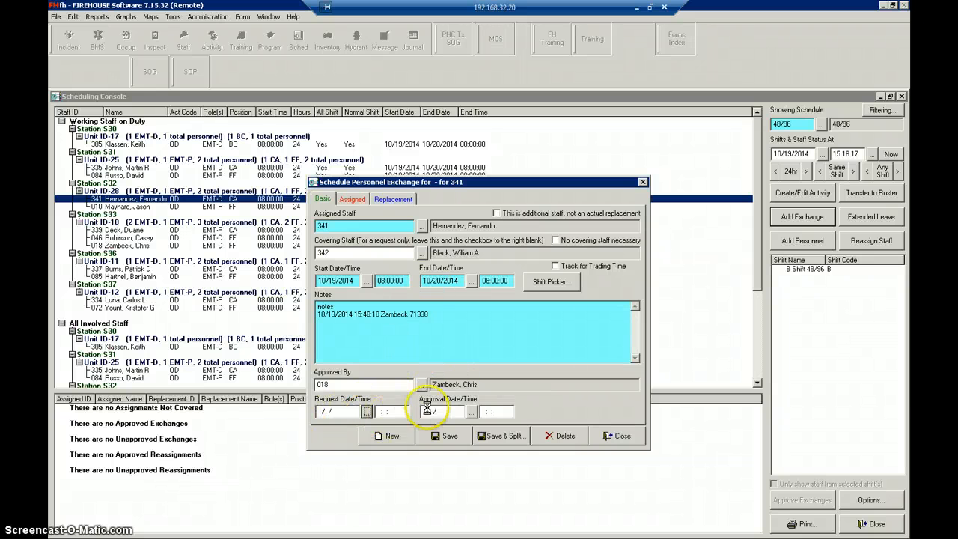
pyautogui.click(481, 384)
pyautogui.click(473, 416)
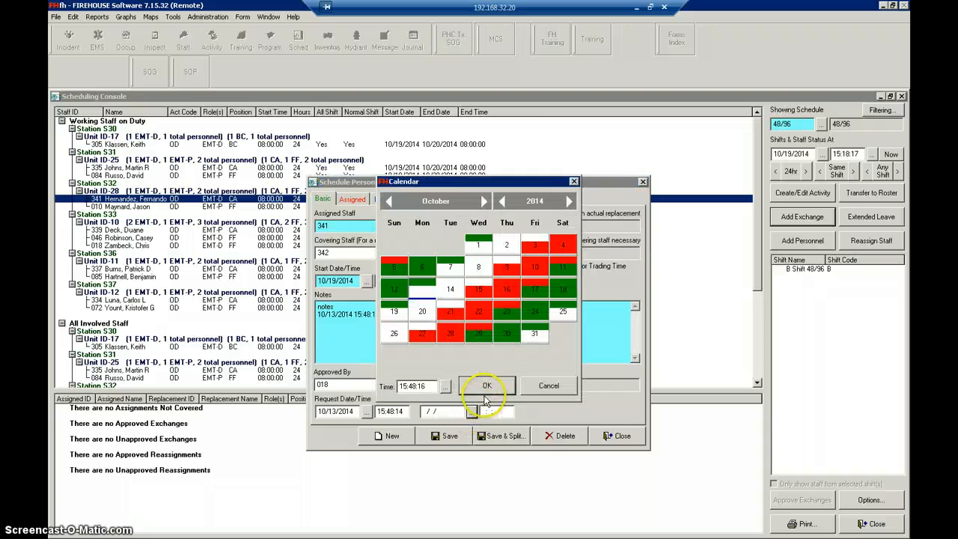
pyautogui.click(484, 385)
# - Set the assigned captain's activity code to SL (Sick Leave) and open the replacement's assignment details
pyautogui.click(352, 199)
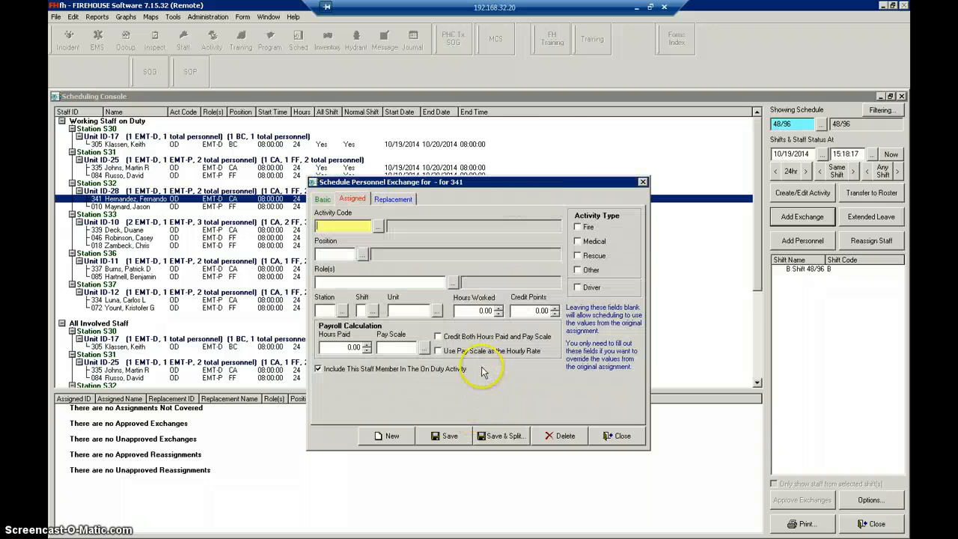
pyautogui.click(378, 226)
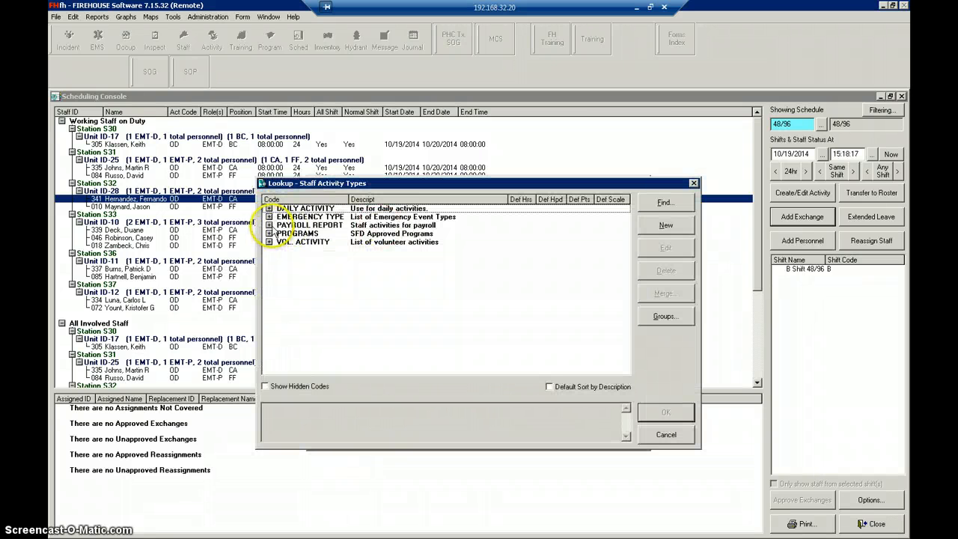
pyautogui.click(268, 225)
pyautogui.doubleClick(288, 352)
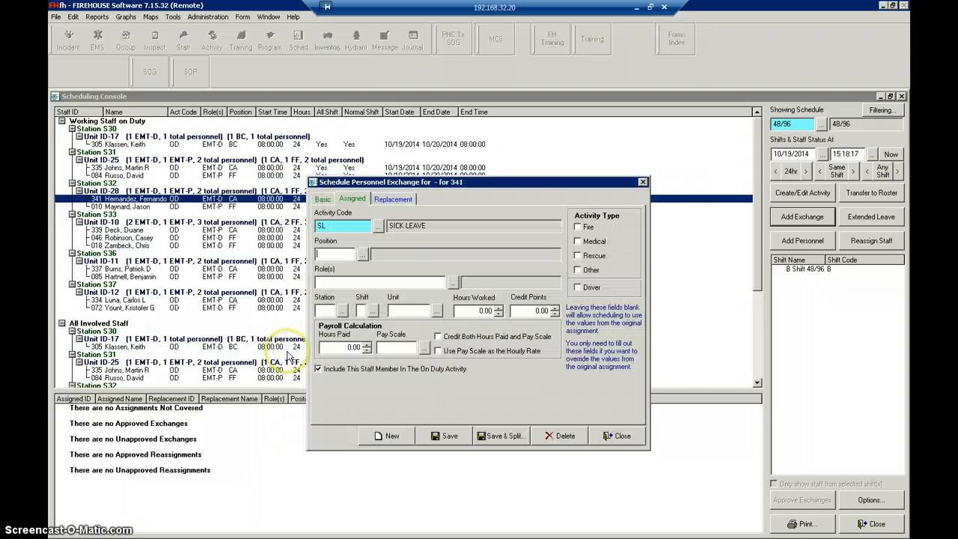
pyautogui.click(393, 200)
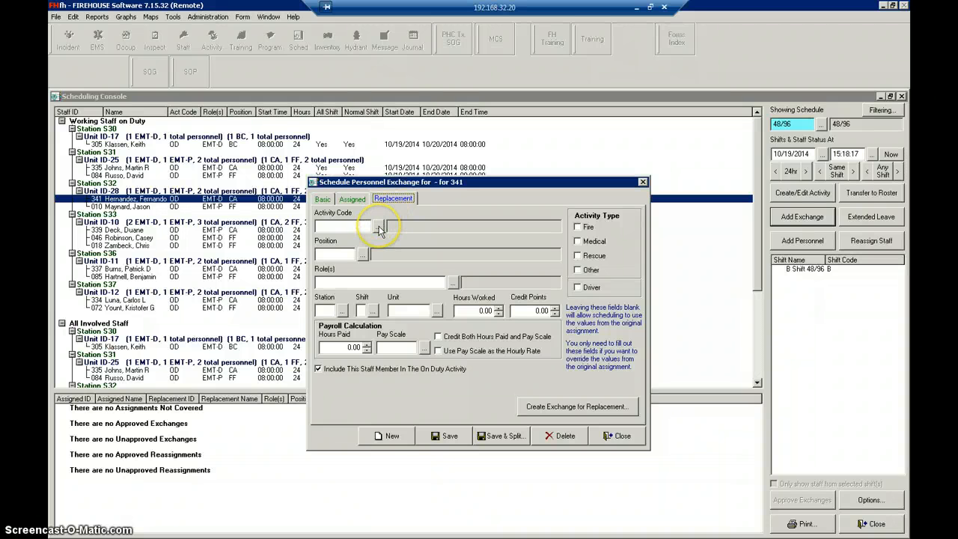
# - Set the replacement's activity code to RE (Recall) and the position to AC (Acting Captain)
pyautogui.click(379, 226)
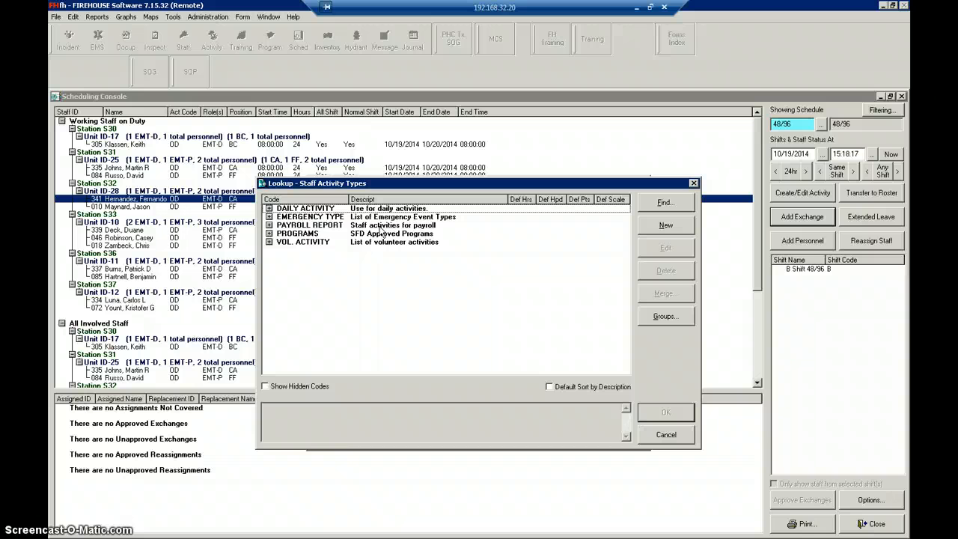
pyautogui.click(269, 225)
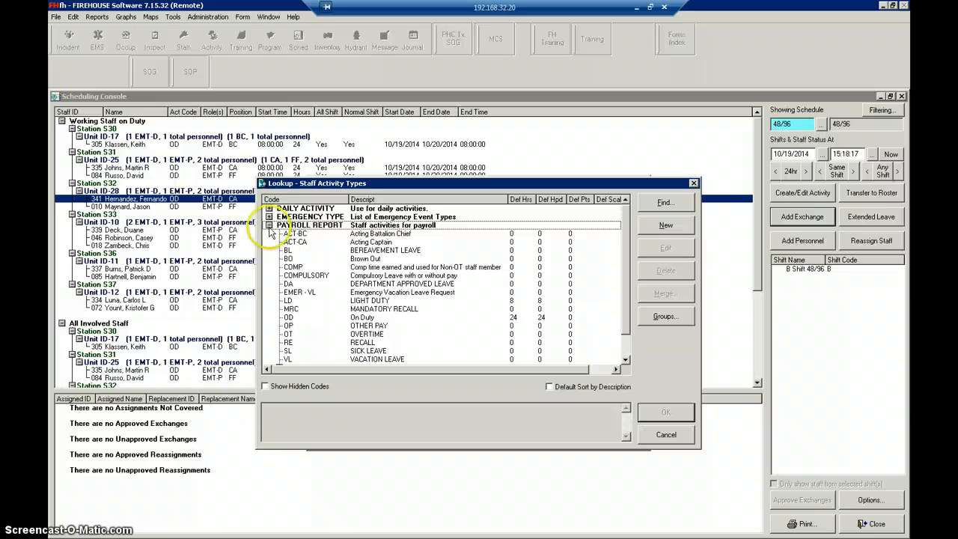
pyautogui.doubleClick(288, 342)
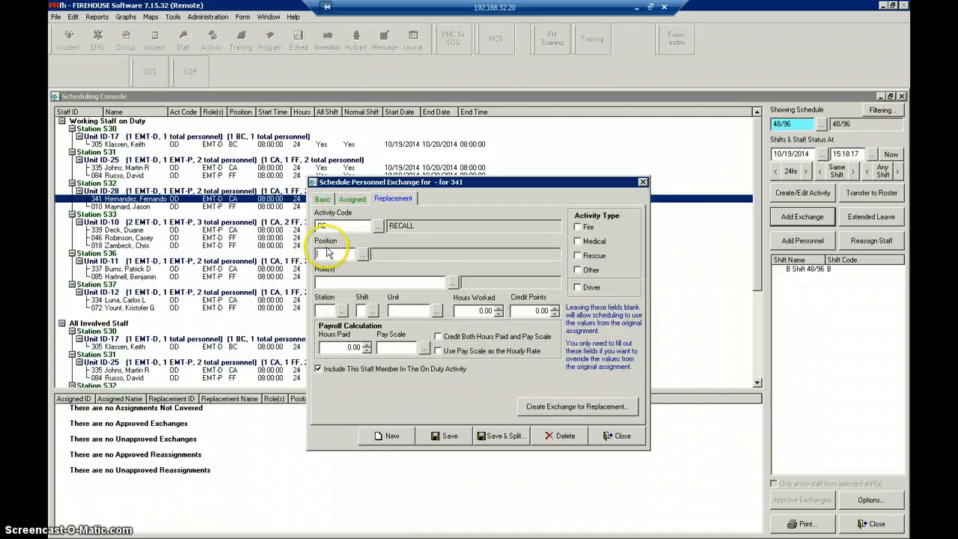
pyautogui.click(364, 255)
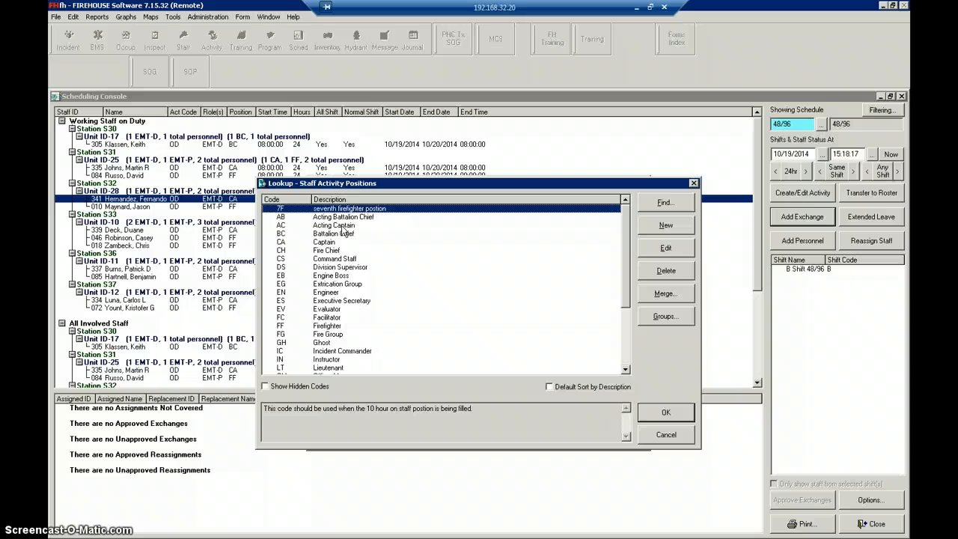
pyautogui.click(343, 228)
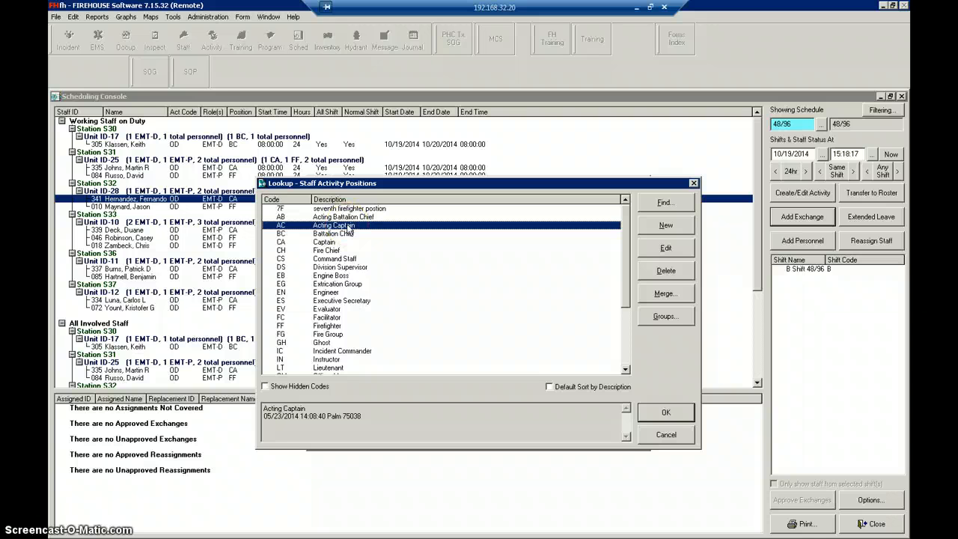
pyautogui.doubleClick(348, 224)
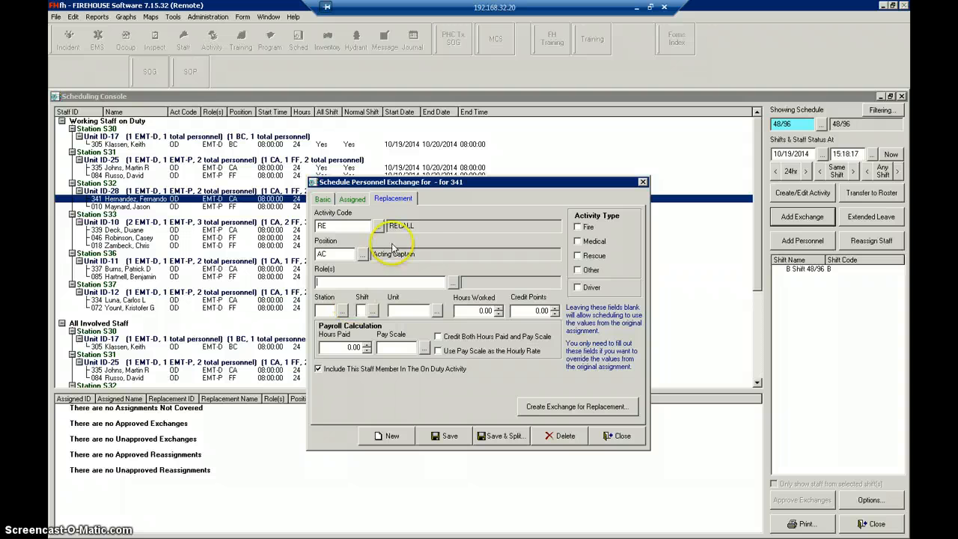
# - Review the exchange's basic and replacement details, and save and close the exchange
pyautogui.click(323, 199)
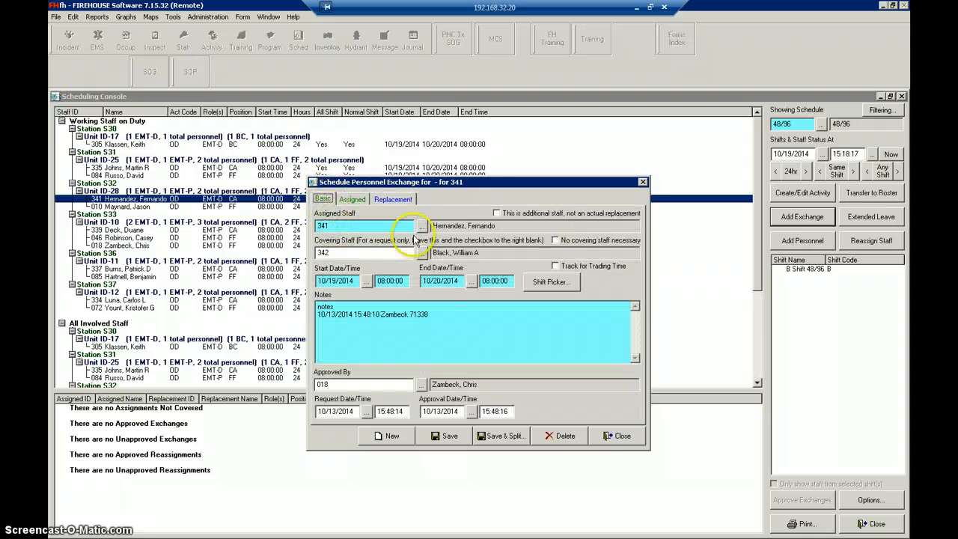
pyautogui.click(392, 199)
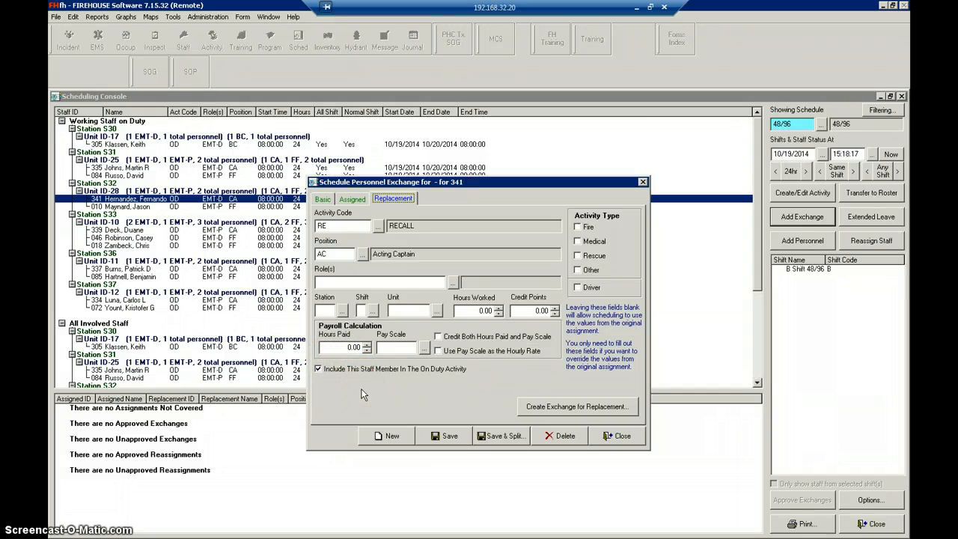
pyautogui.click(447, 437)
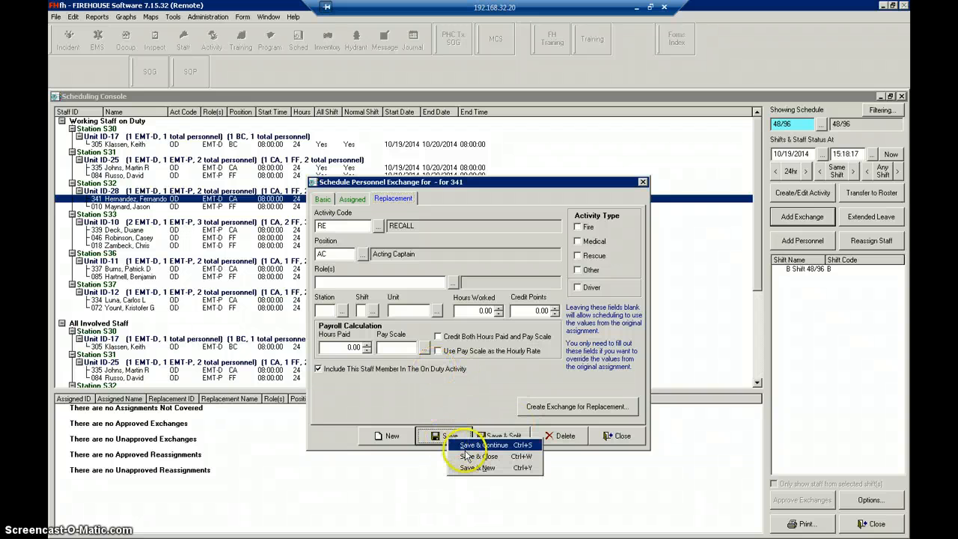
pyautogui.click(466, 455)
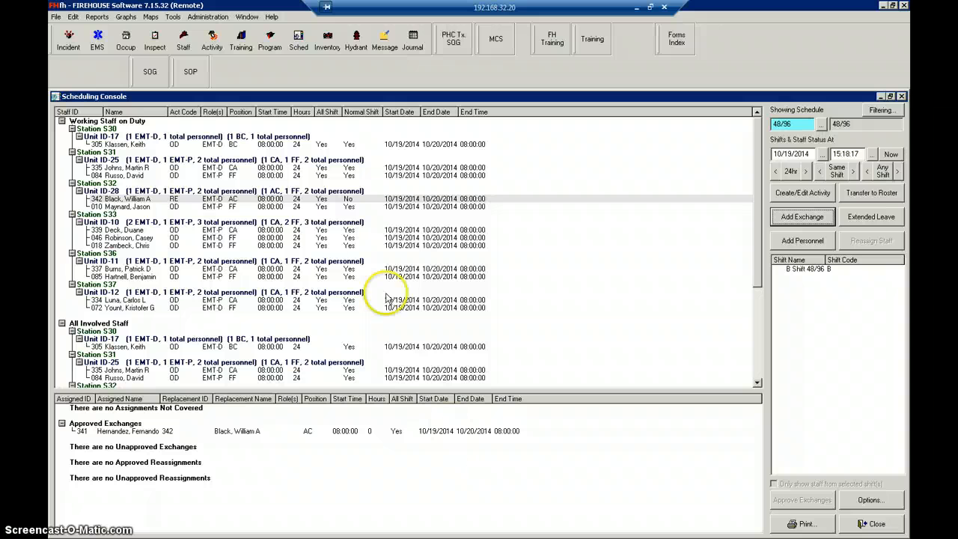
# - Reopen the Unit ID-28 replacement's exchange and compare the MRC (Mandatory Recall) and RE (Recall) activity code descriptions
pyautogui.click(208, 200)
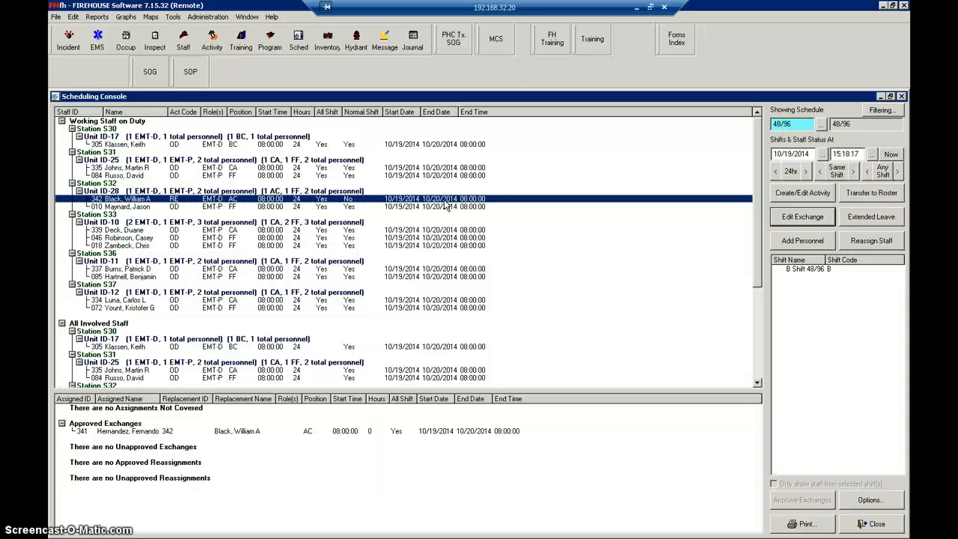
pyautogui.click(636, 7)
pyautogui.click(283, 527)
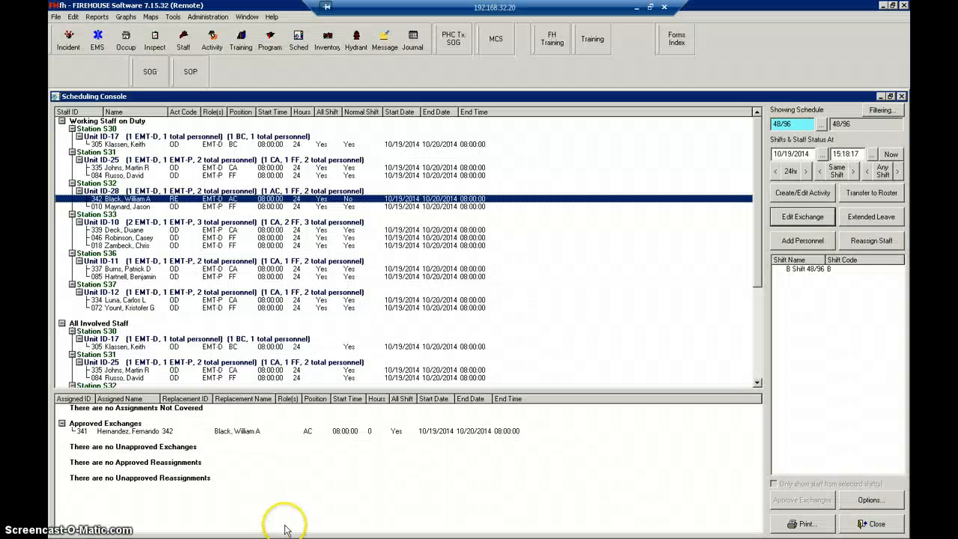
pyautogui.doubleClick(172, 200)
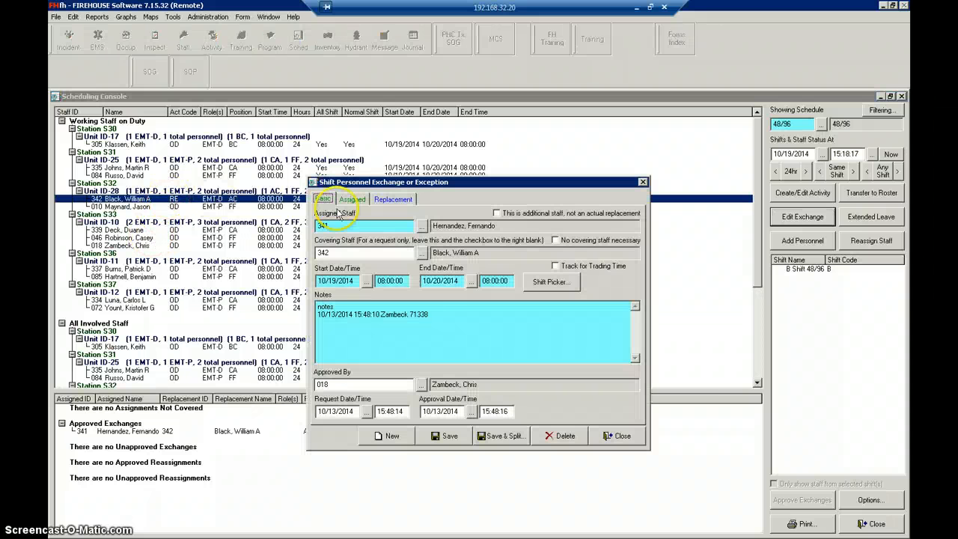
pyautogui.click(389, 200)
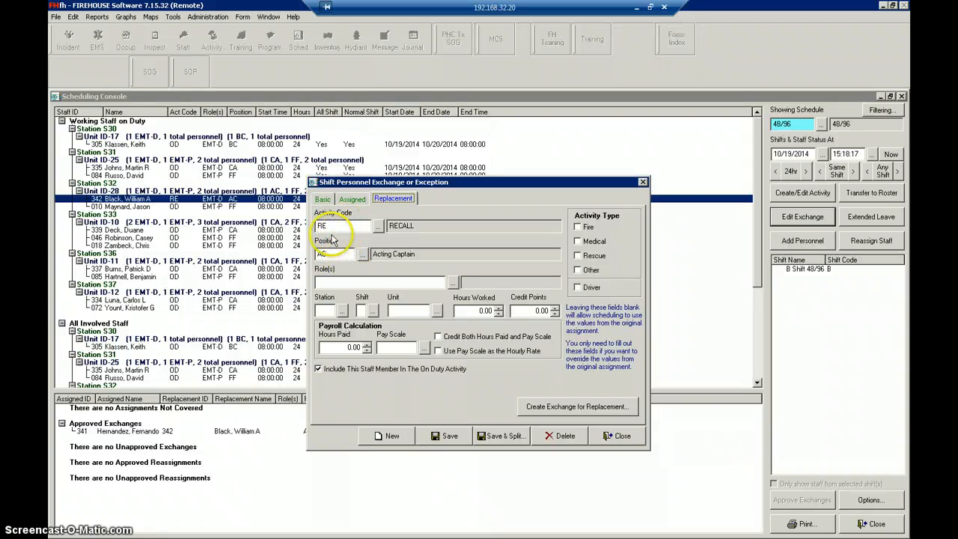
pyautogui.click(379, 228)
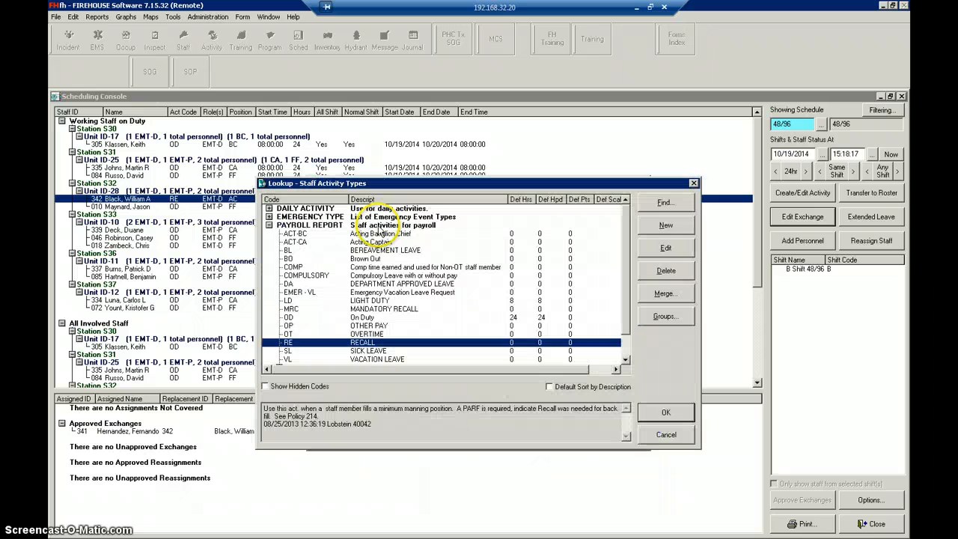
pyautogui.click(292, 309)
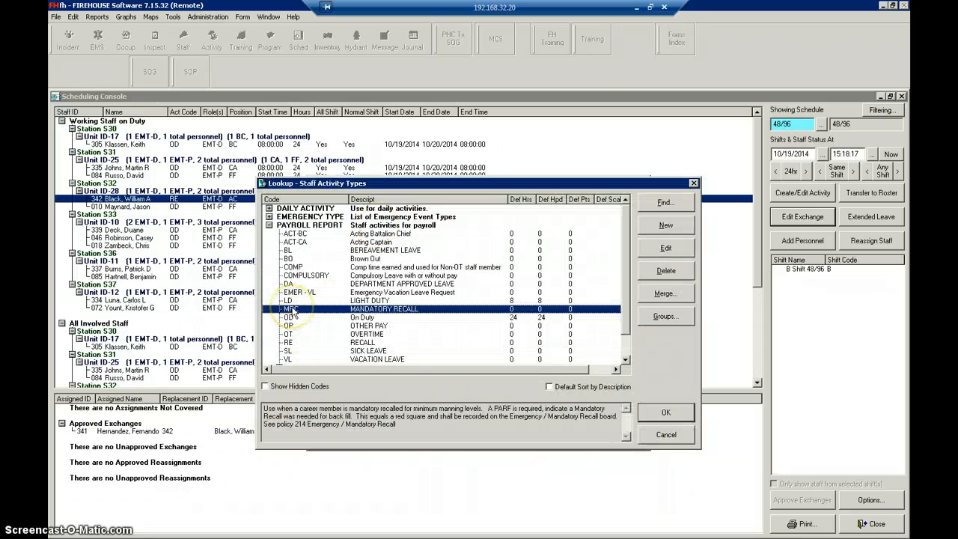
pyautogui.click(287, 344)
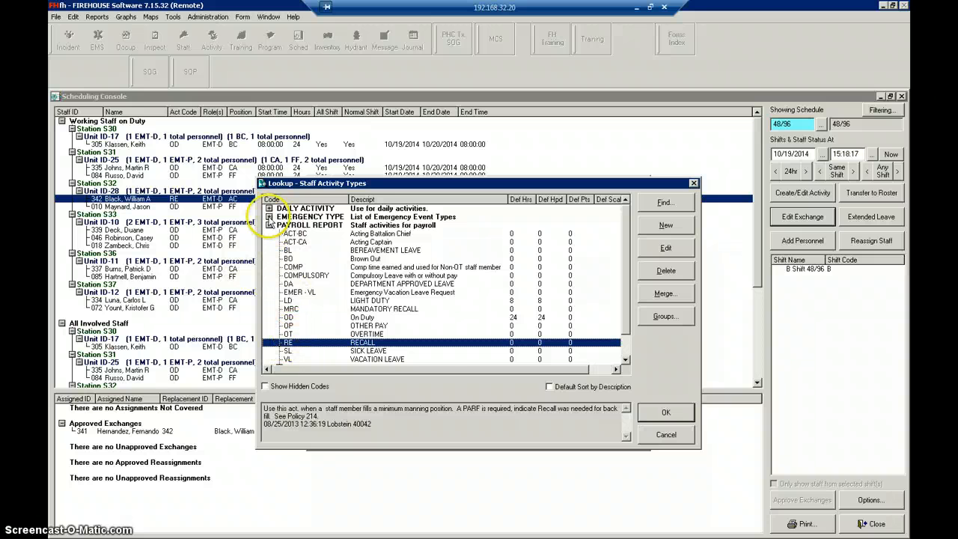
# - Choose SE (Shift Exchange) from the daily activities as the replacement's activity code
pyautogui.click(269, 208)
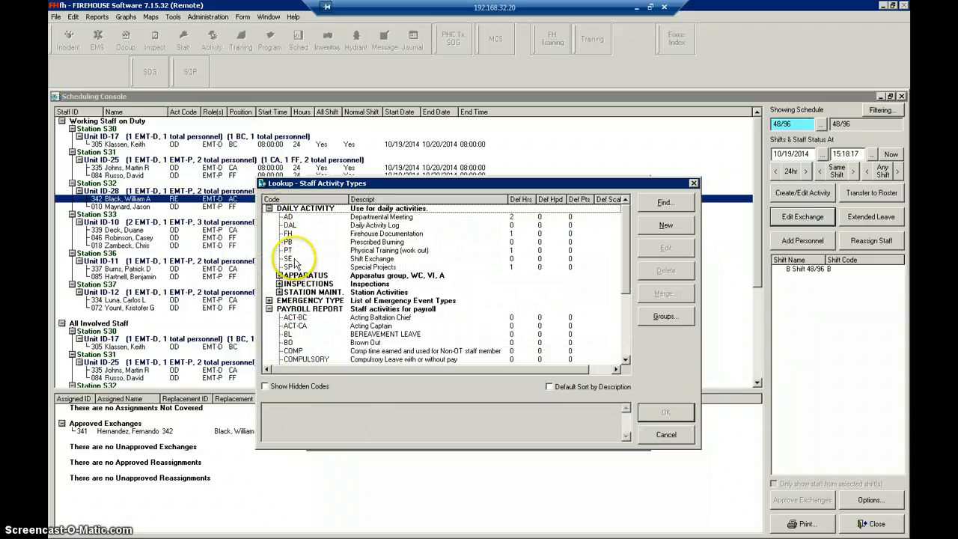
pyautogui.click(293, 260)
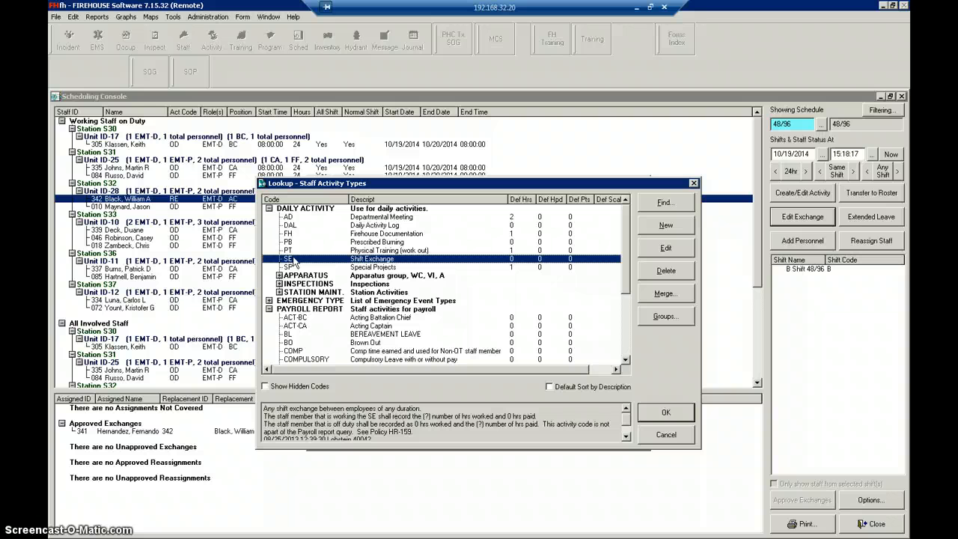
pyautogui.click(658, 437)
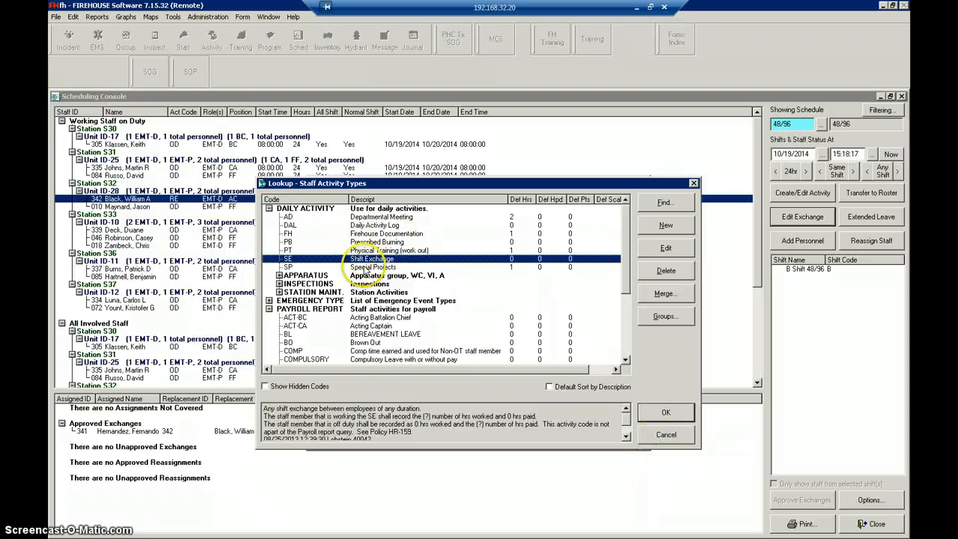
pyautogui.doubleClick(366, 259)
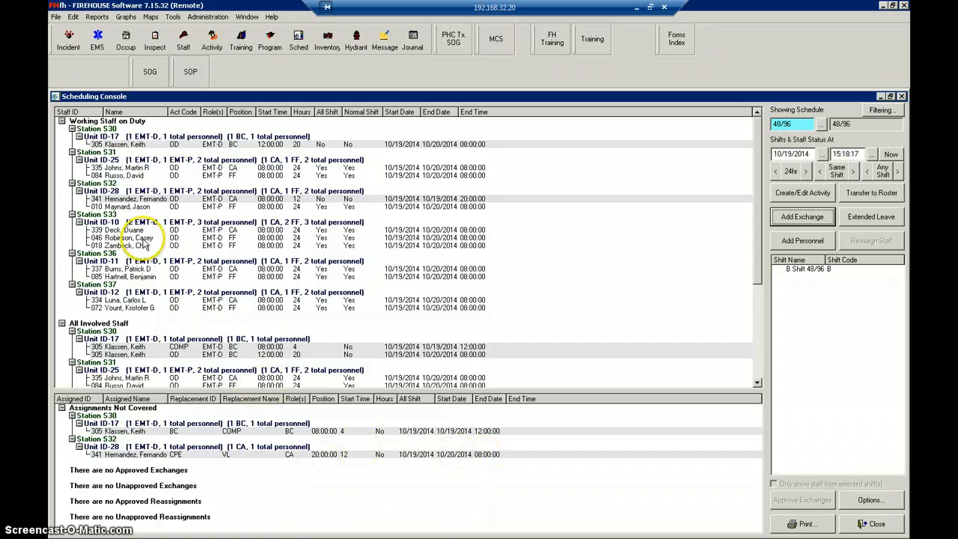
# - Open the Unit ID-28 captain's vacation leave exception and examine its basic and assigned details
pyautogui.doubleClick(145, 204)
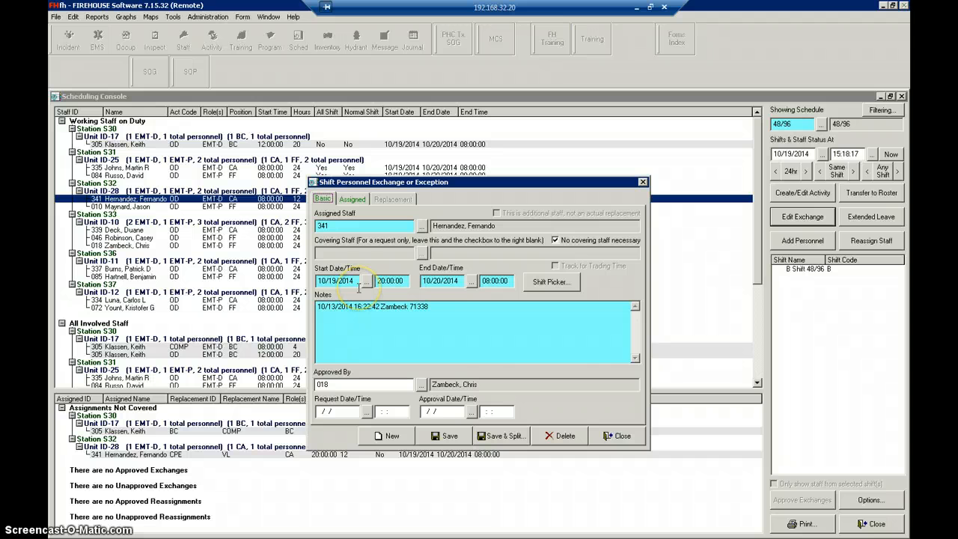
pyautogui.click(351, 199)
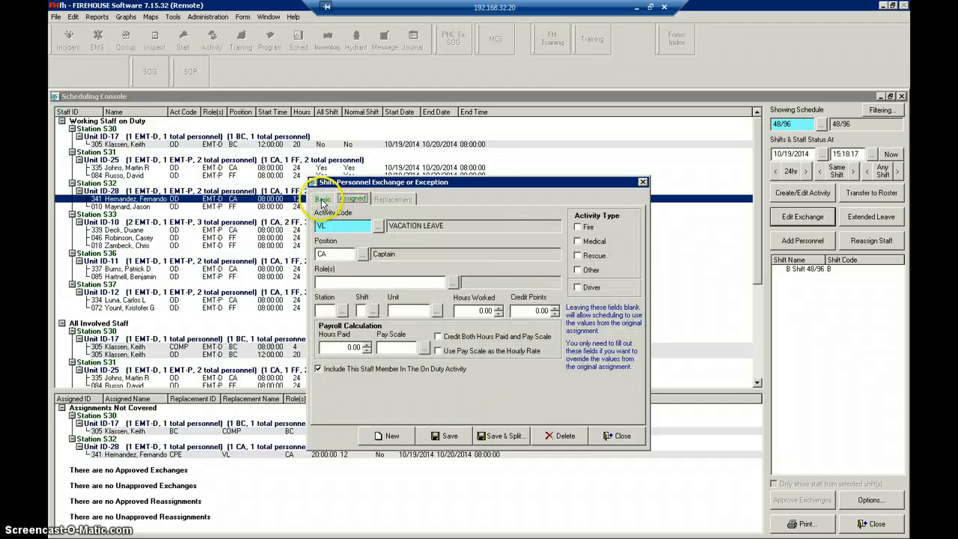
pyautogui.click(323, 199)
pyautogui.click(352, 200)
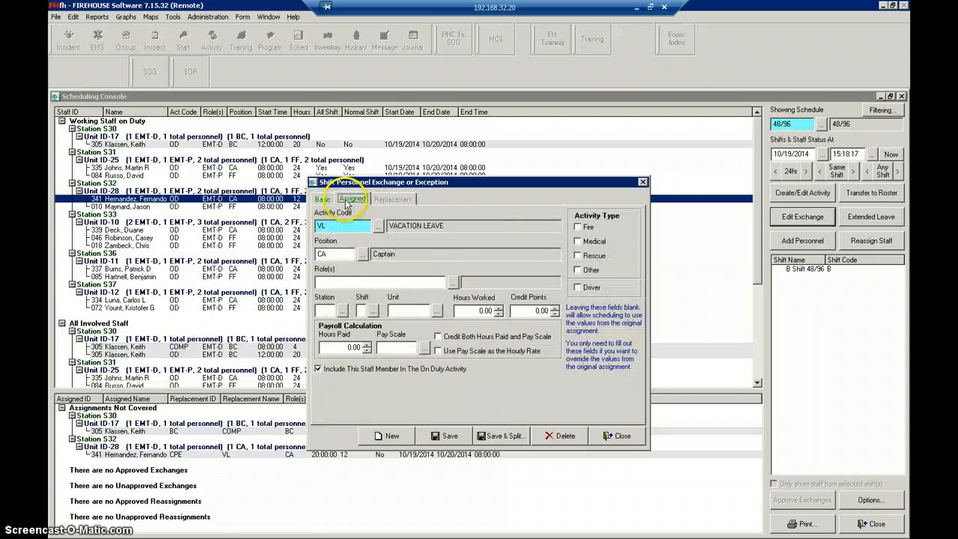
pyautogui.click(324, 200)
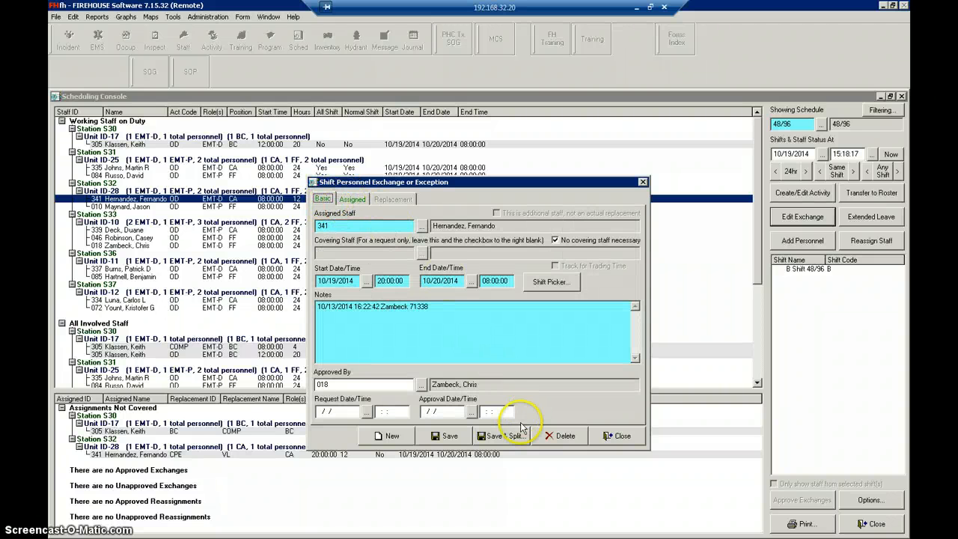
# - Save and split the captain's exception, setting the new portion to run on 10/19/2014 from 08:00:00 to 12:00:00
pyautogui.click(502, 437)
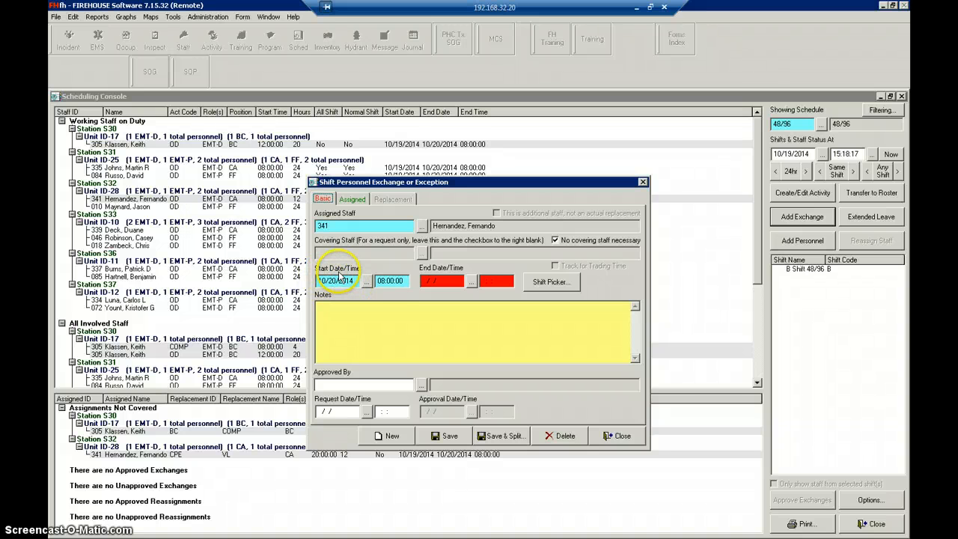
pyautogui.click(387, 284)
pyautogui.click(359, 287)
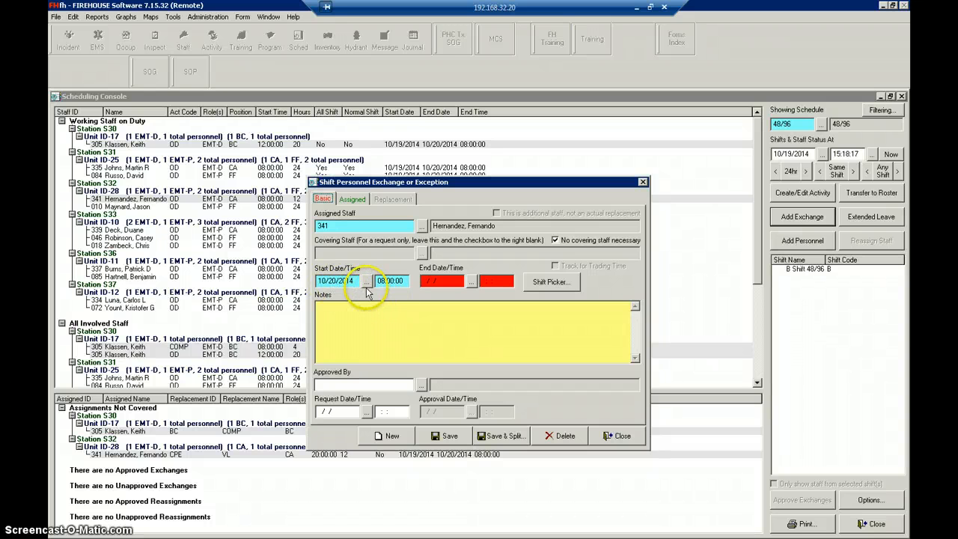
pyautogui.click(366, 283)
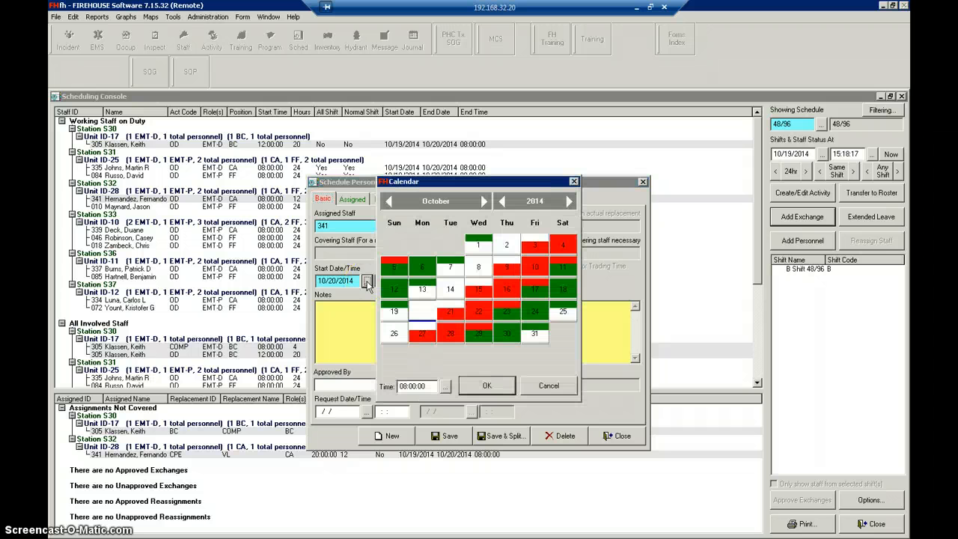
pyautogui.doubleClick(394, 309)
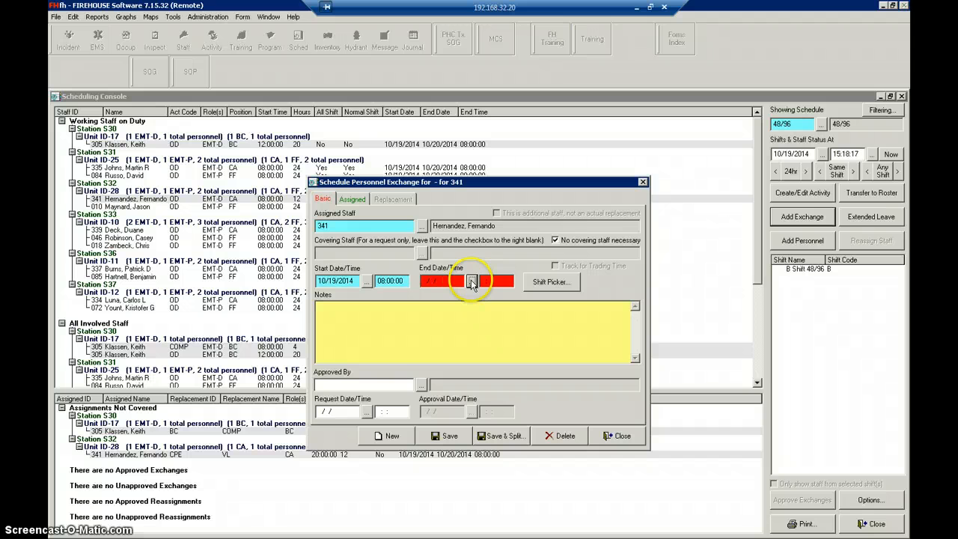
pyautogui.click(472, 282)
pyautogui.doubleClick(394, 309)
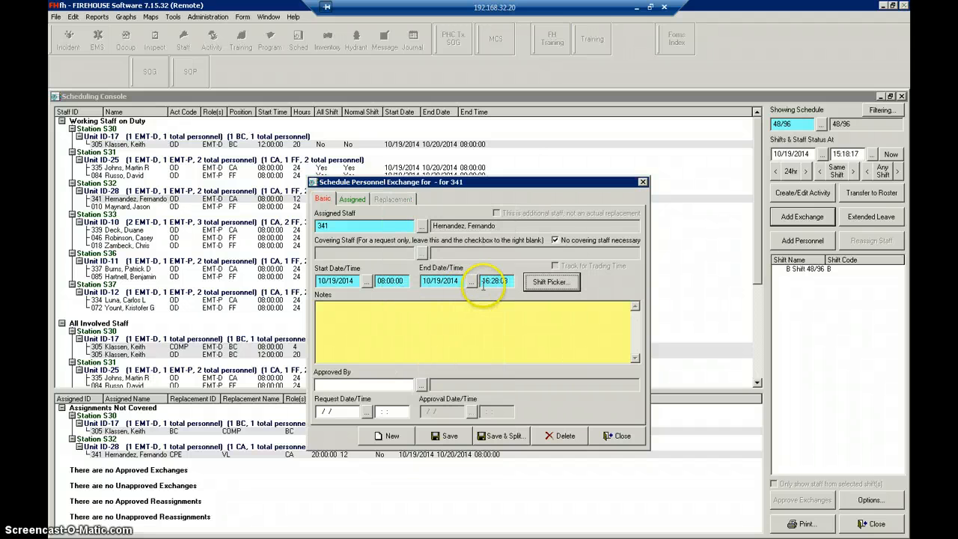
pyautogui.click(486, 281)
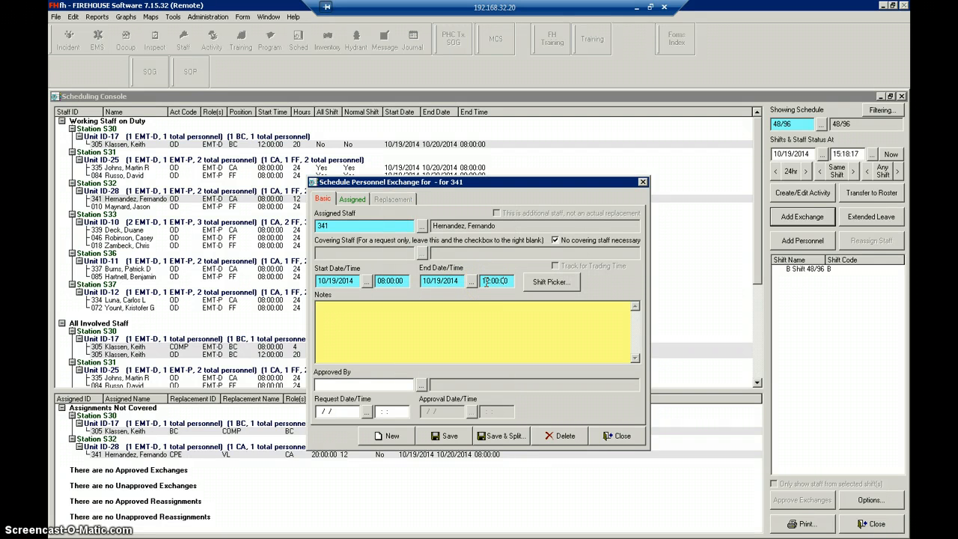
# - Add a user date/time stamp to the new portion's notes and set the current user as its approver
pyautogui.click(360, 320)
pyautogui.rightClick(362, 345)
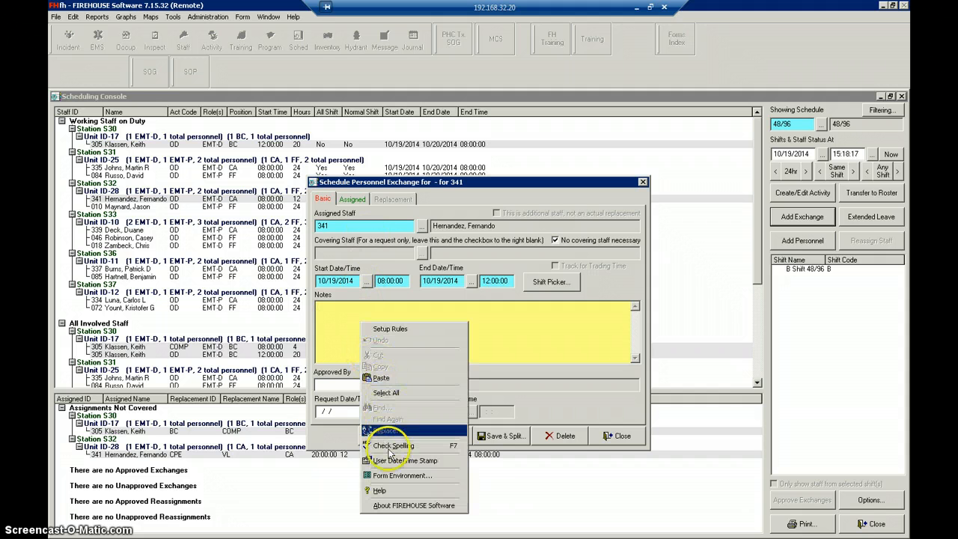
pyautogui.click(391, 461)
pyautogui.click(421, 384)
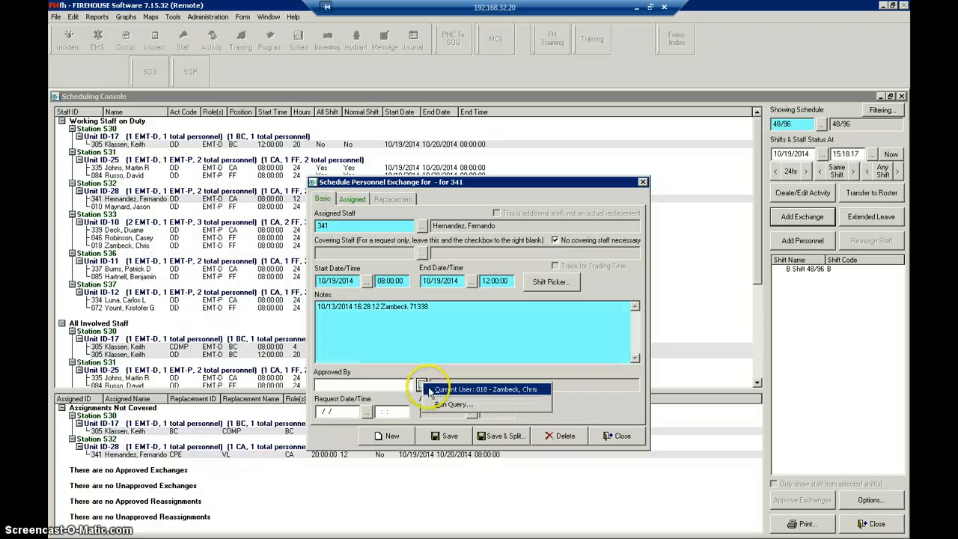
pyautogui.click(442, 392)
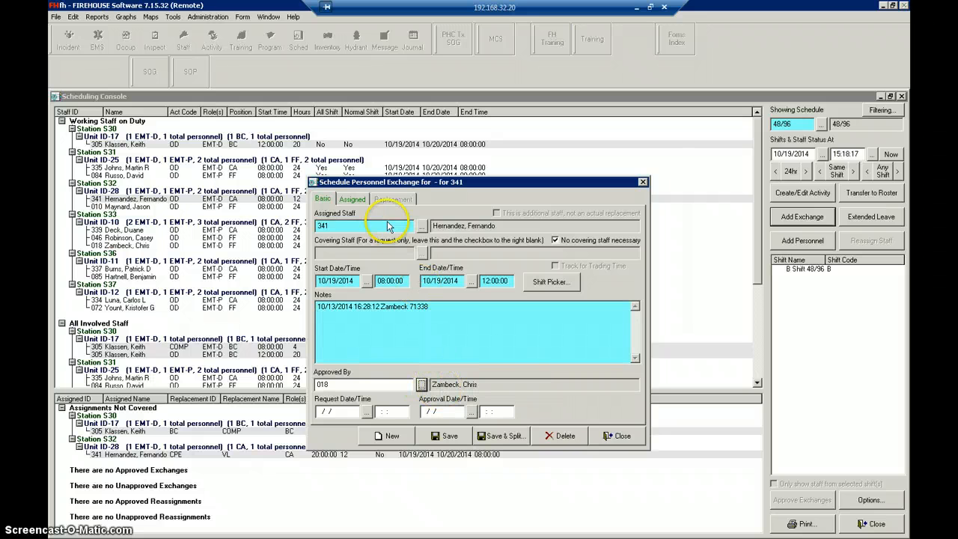
# - Set the assigned captain's activity code to ACT-BC (Acting Battalion Chief) for the new portion
pyautogui.click(353, 199)
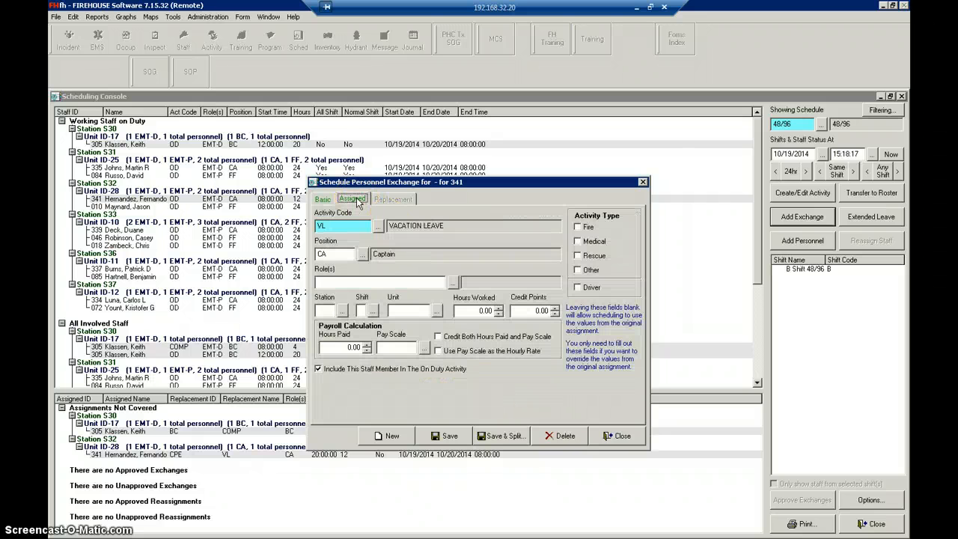
pyautogui.click(378, 230)
pyautogui.click(304, 240)
pyautogui.doubleClick(304, 239)
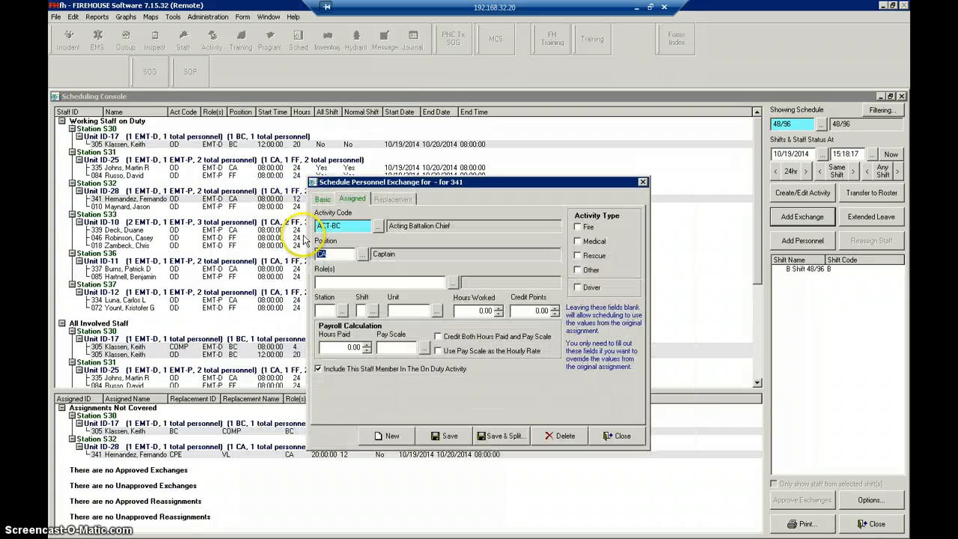
# - Set the new portion's position to AB (Acting Battalion Chief), saving it and closing the captain's exception records
pyautogui.click(362, 254)
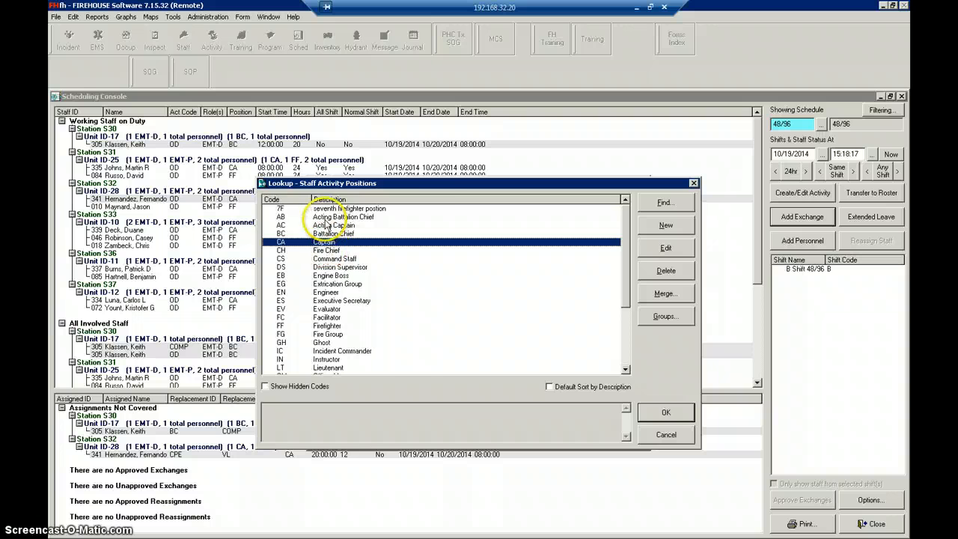
pyautogui.doubleClick(327, 217)
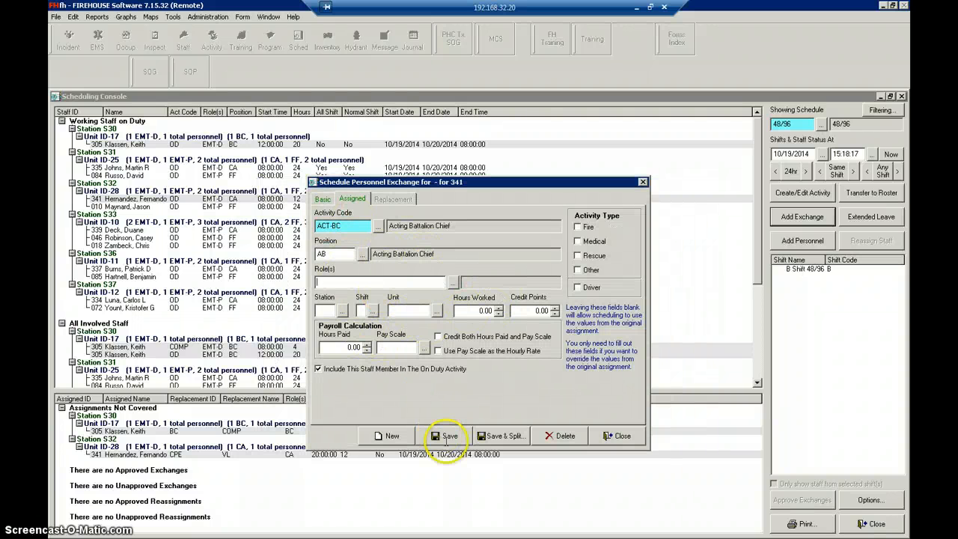
pyautogui.click(449, 438)
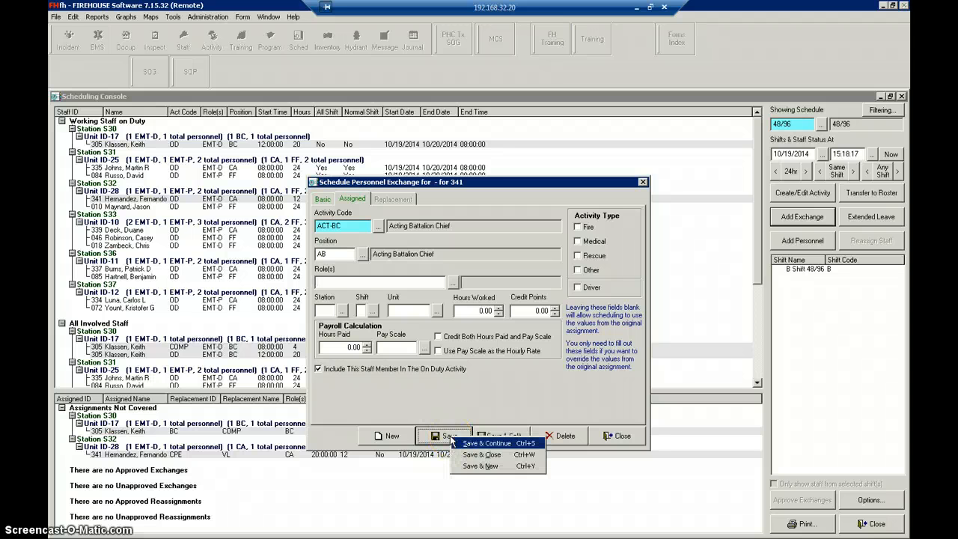
pyautogui.click(452, 410)
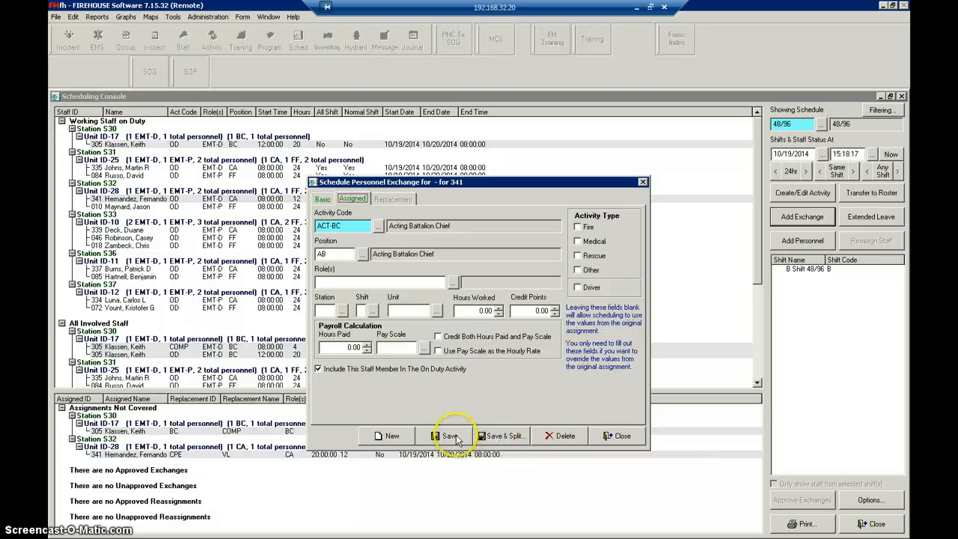
pyautogui.click(452, 437)
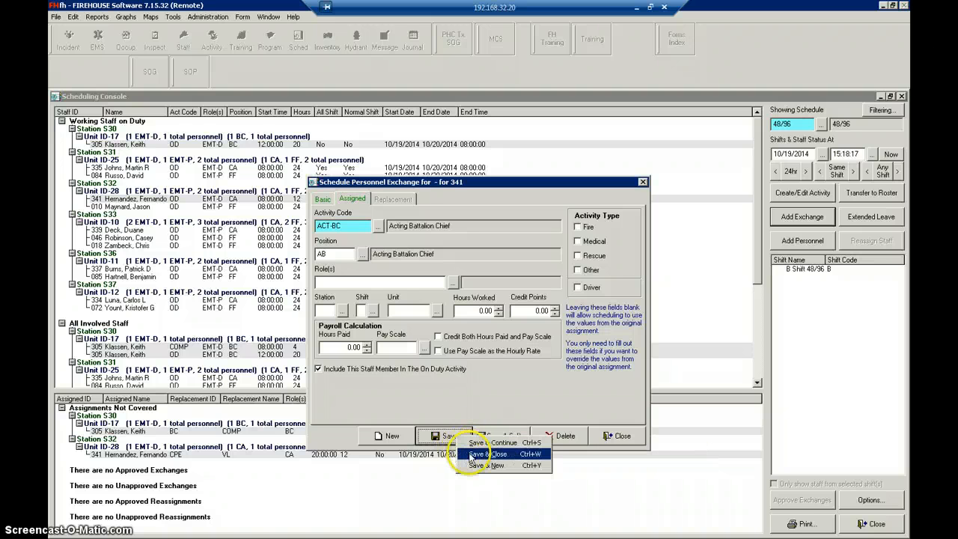
pyautogui.click(486, 454)
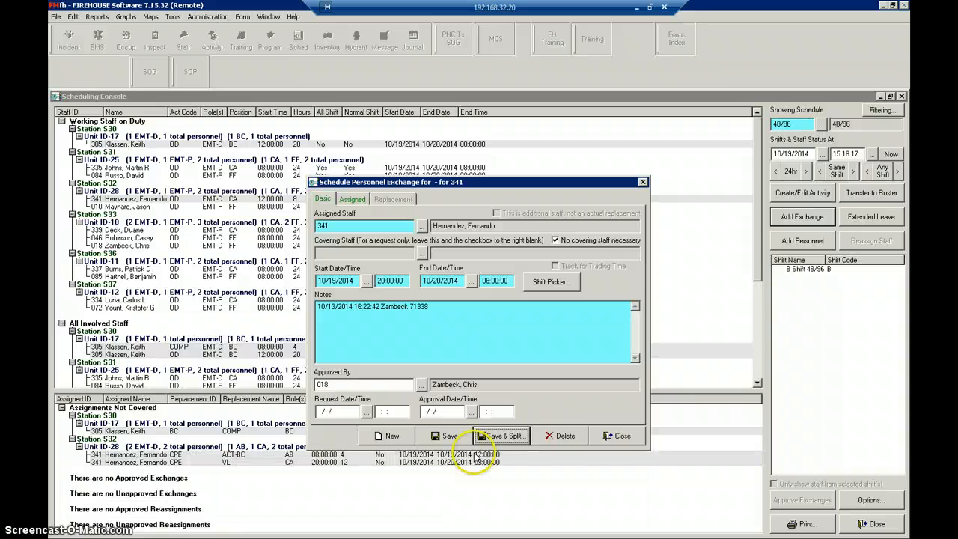
pyautogui.click(618, 437)
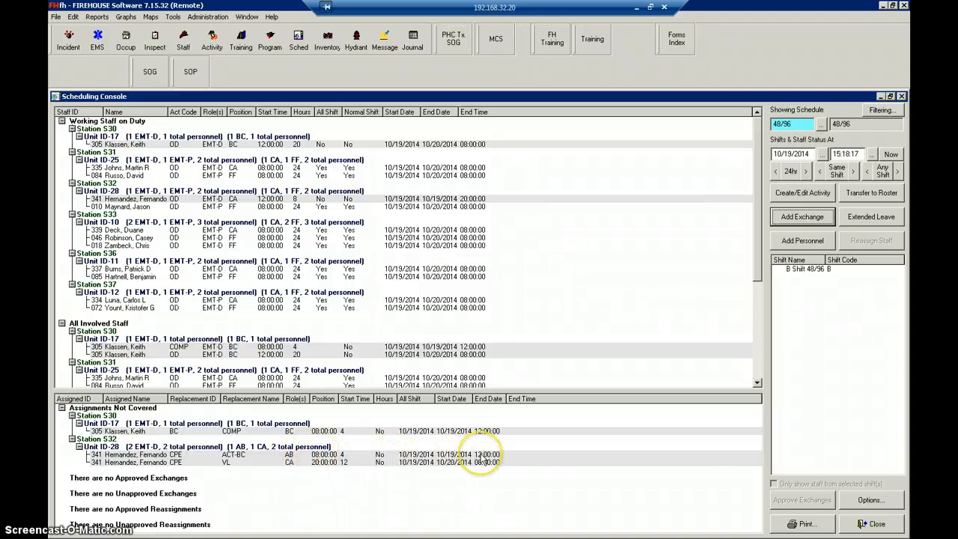
# - Examine the Unit ID-28 captain's on-duty entry and the uncovered vacation leave (VL) entry in the schedule
pyautogui.click(244, 198)
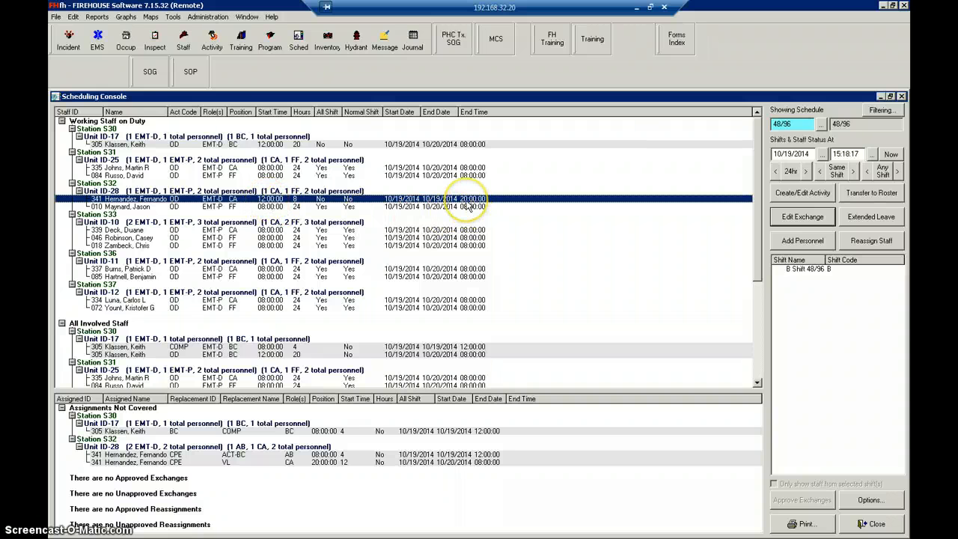
pyautogui.click(253, 463)
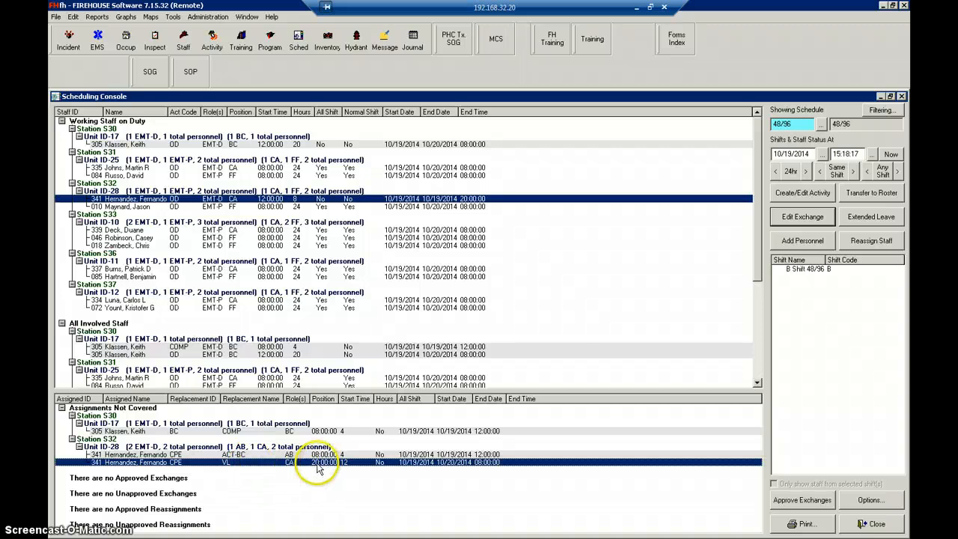